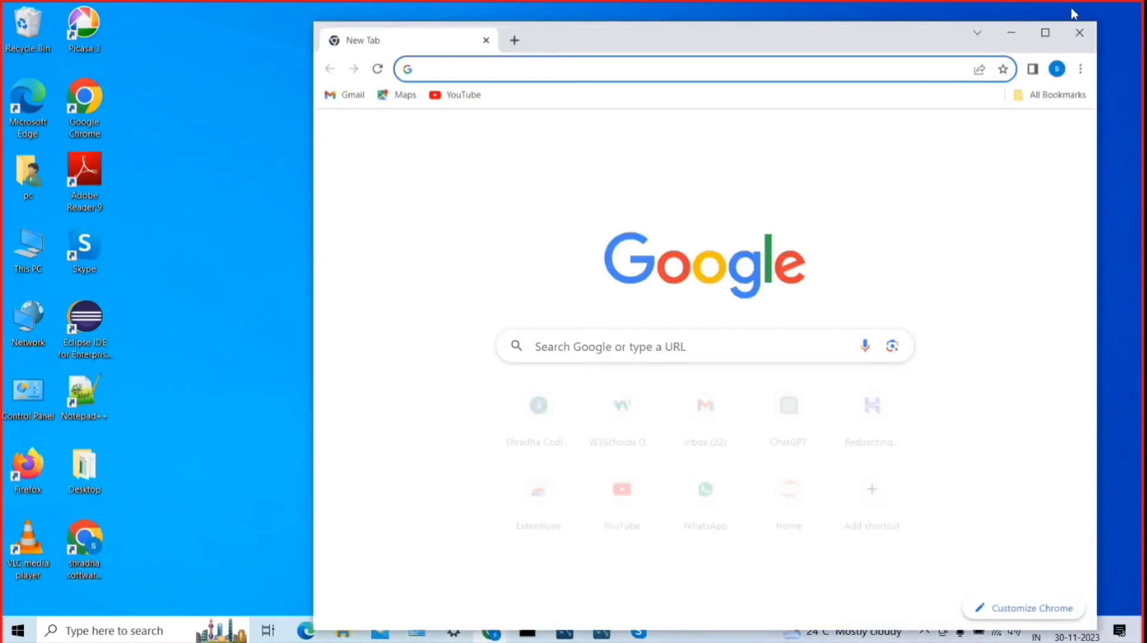
Search Google for "obs studio download" and open the official obsproject.com download page
{"action": "double_click", "coordinate": [657, 33]}
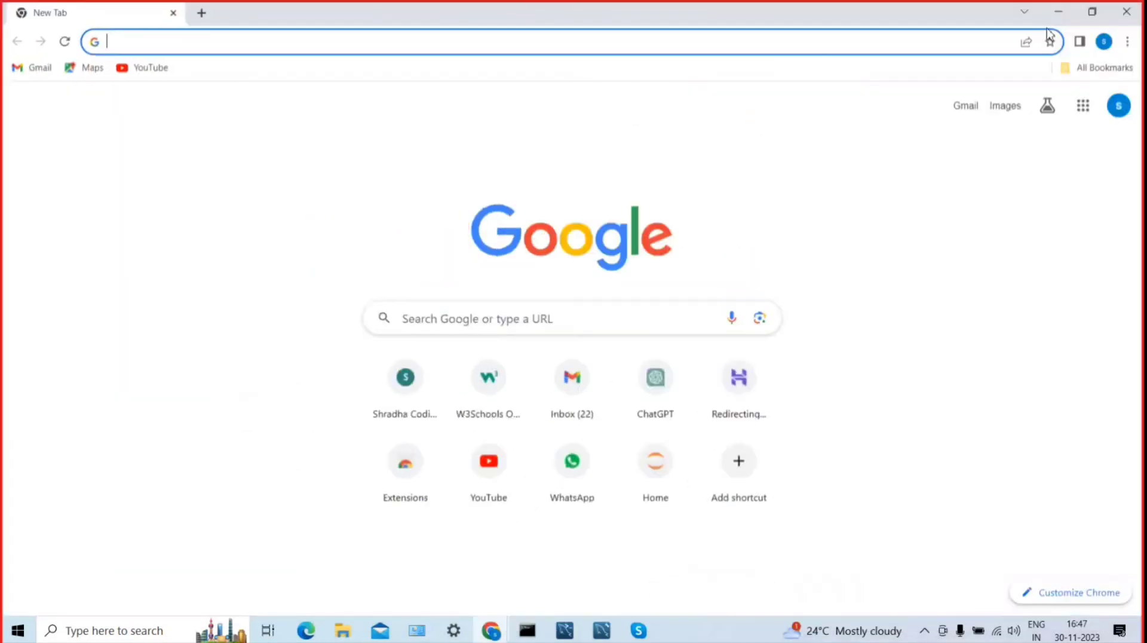
{"action": "left_click", "coordinate": [414, 46]}
{"action": "type", "text": "obs studio download"}
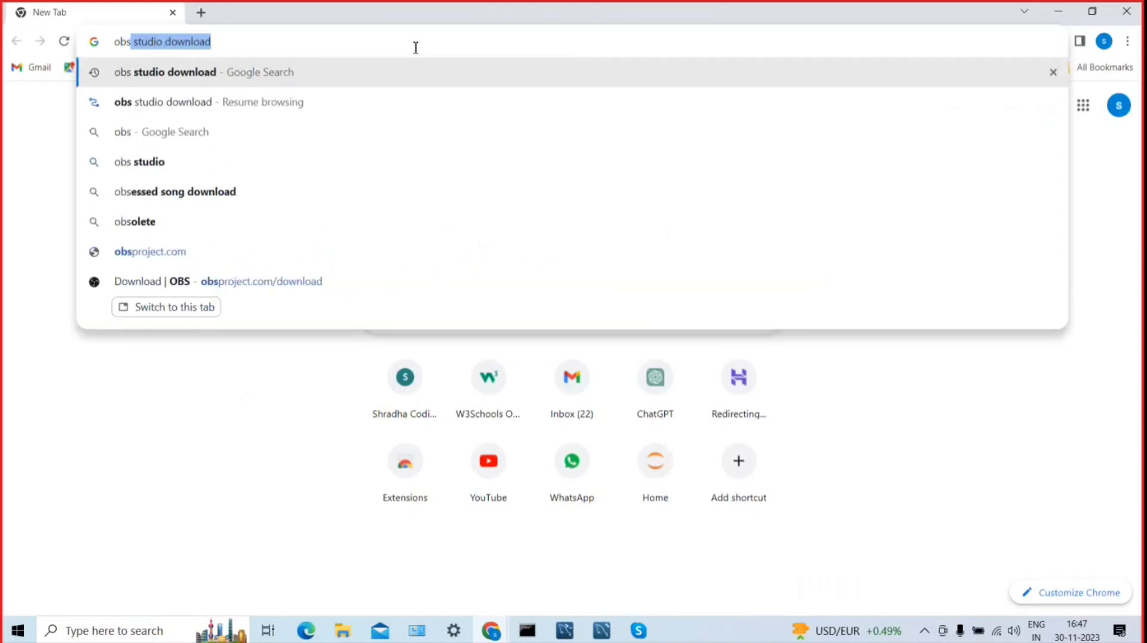
{"action": "left_click", "coordinate": [301, 84]}
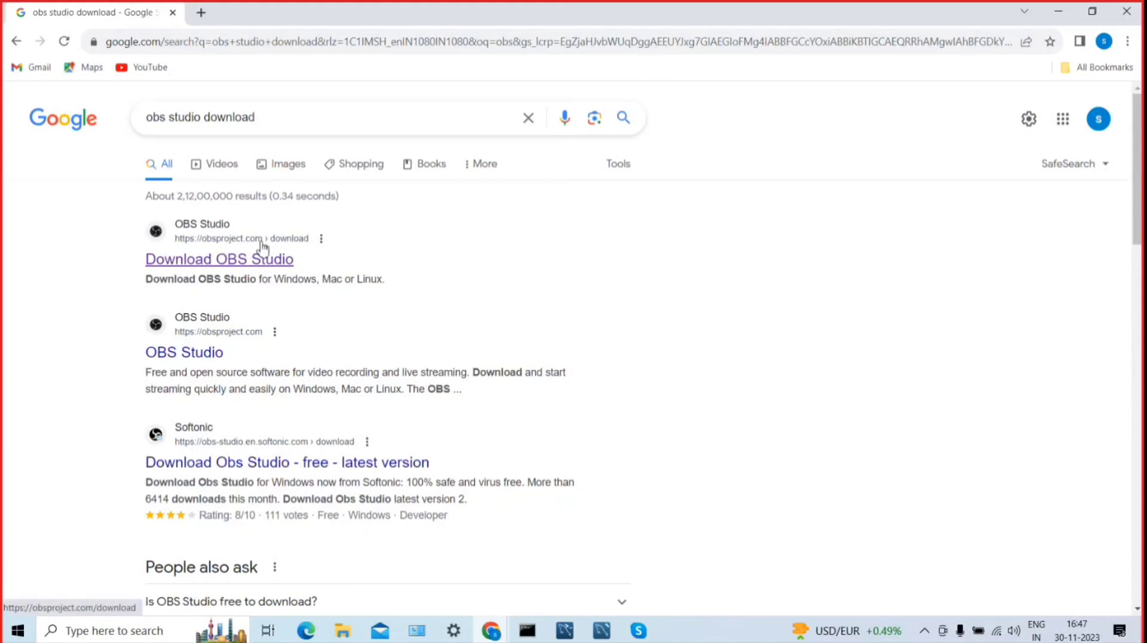
{"action": "left_click", "coordinate": [242, 272]}
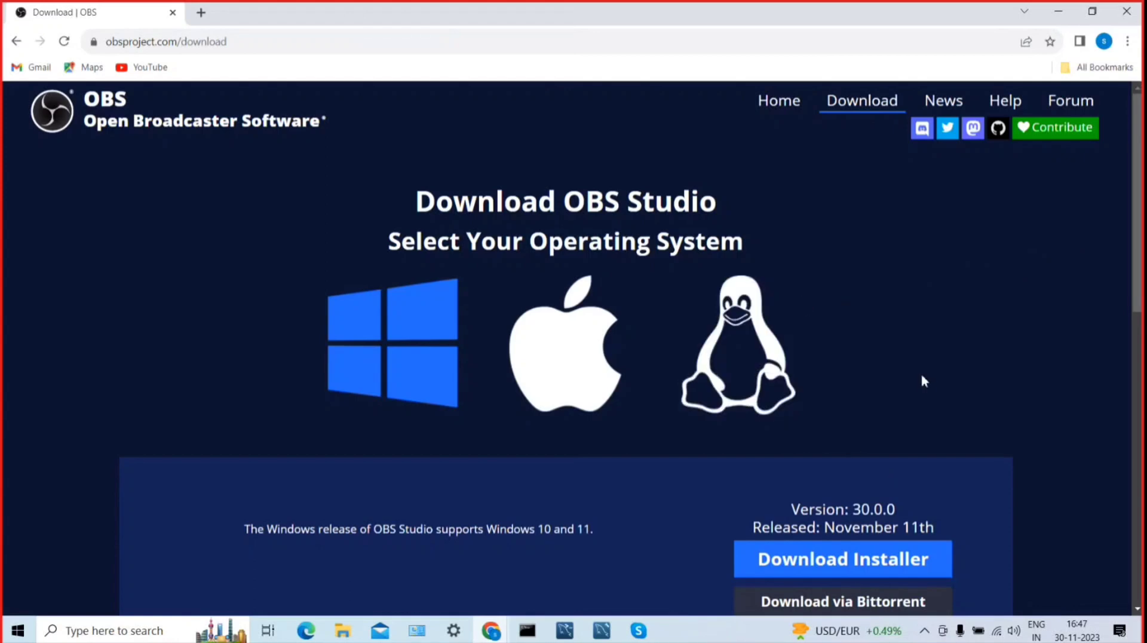
Download the OBS Studio 30.0 installer for Windows and run the downloaded file
{"action": "left_click", "coordinate": [825, 563]}
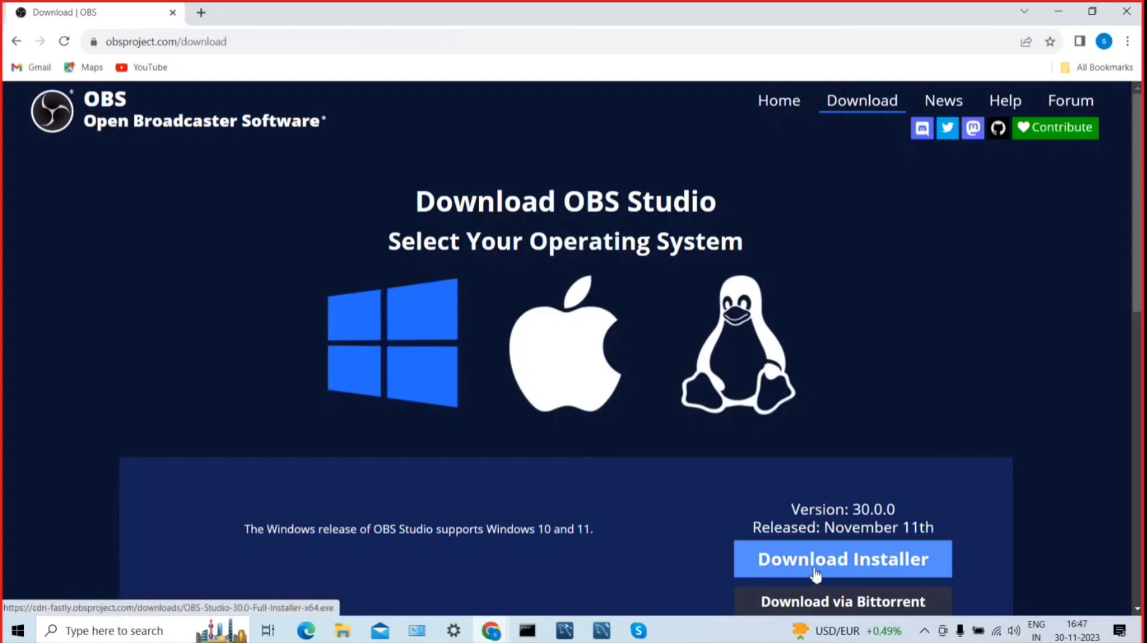
{"action": "left_click", "coordinate": [836, 565]}
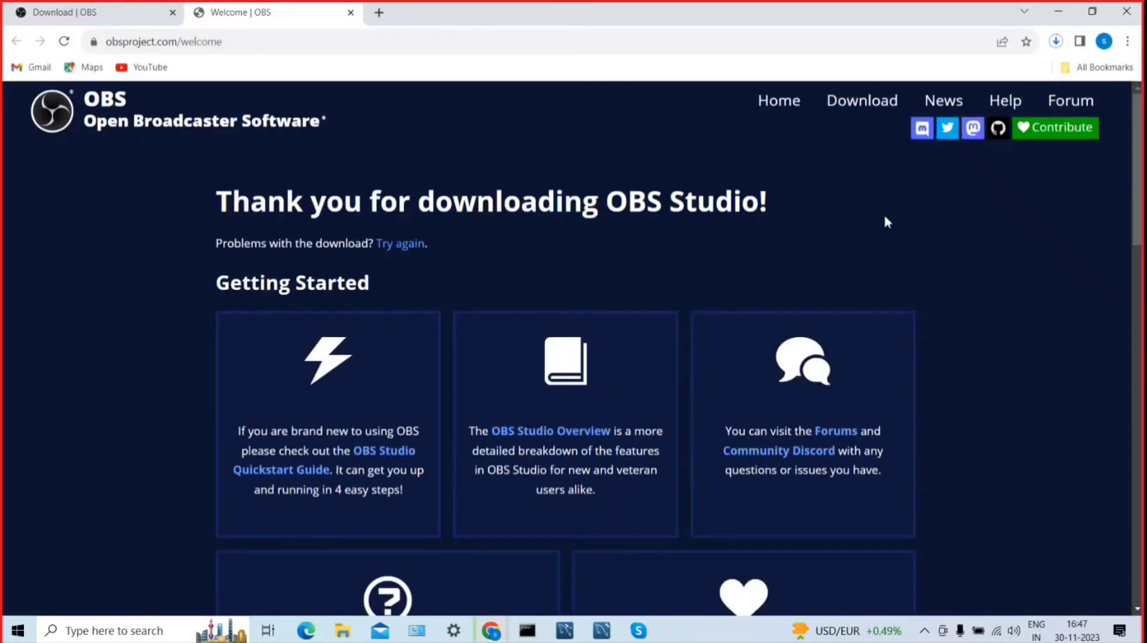
{"action": "left_click", "coordinate": [1056, 42]}
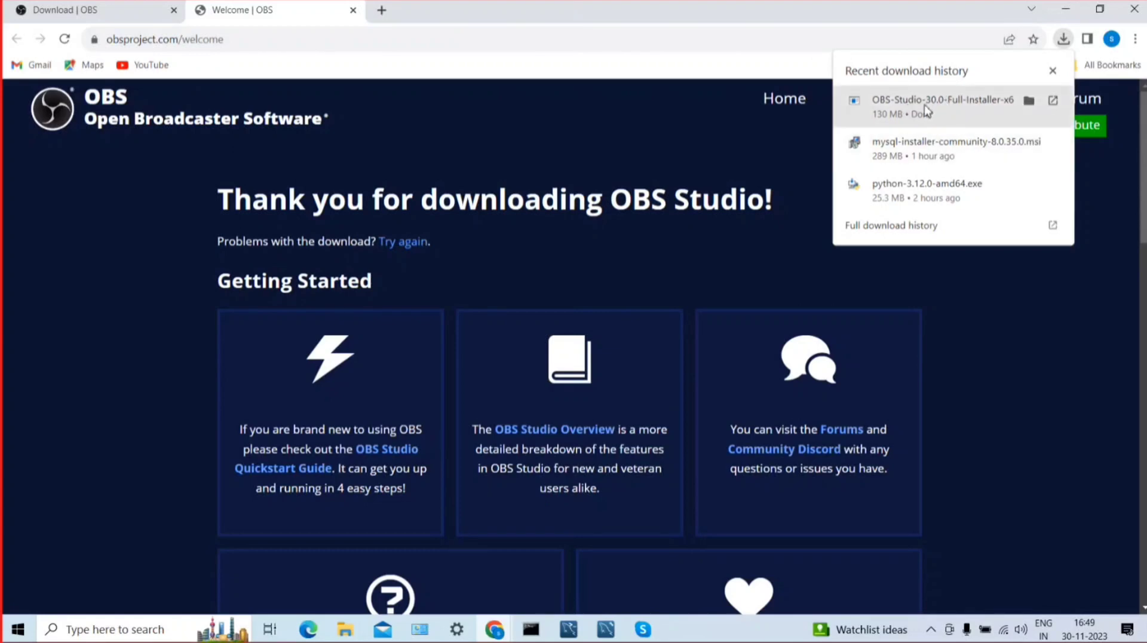
{"action": "left_click", "coordinate": [925, 110]}
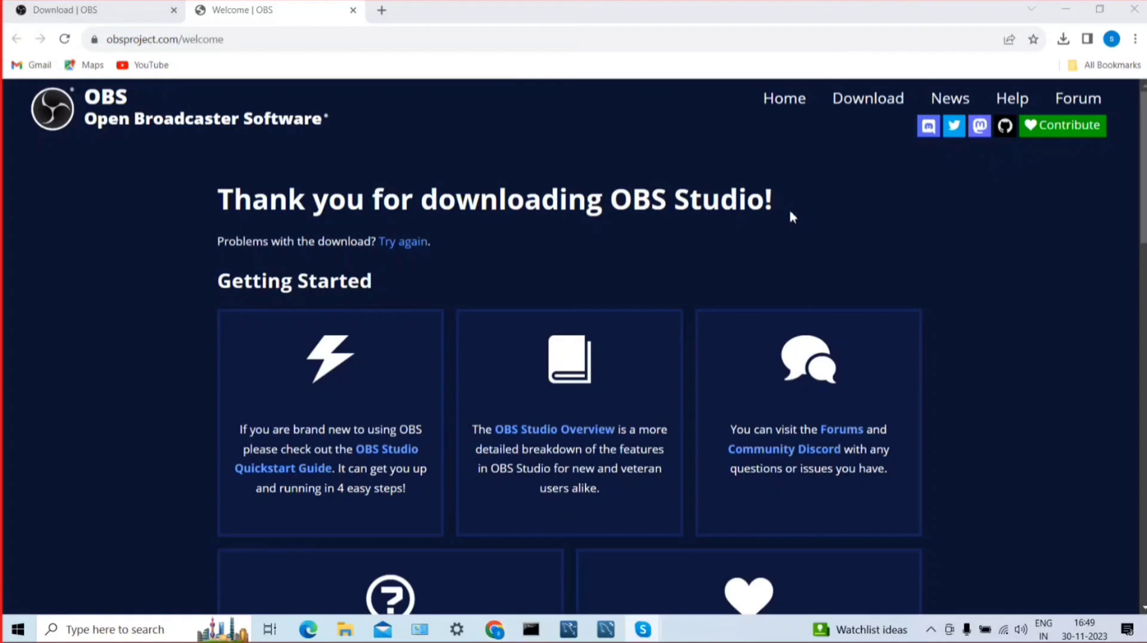
{"action": "left_click", "coordinate": [1063, 9]}
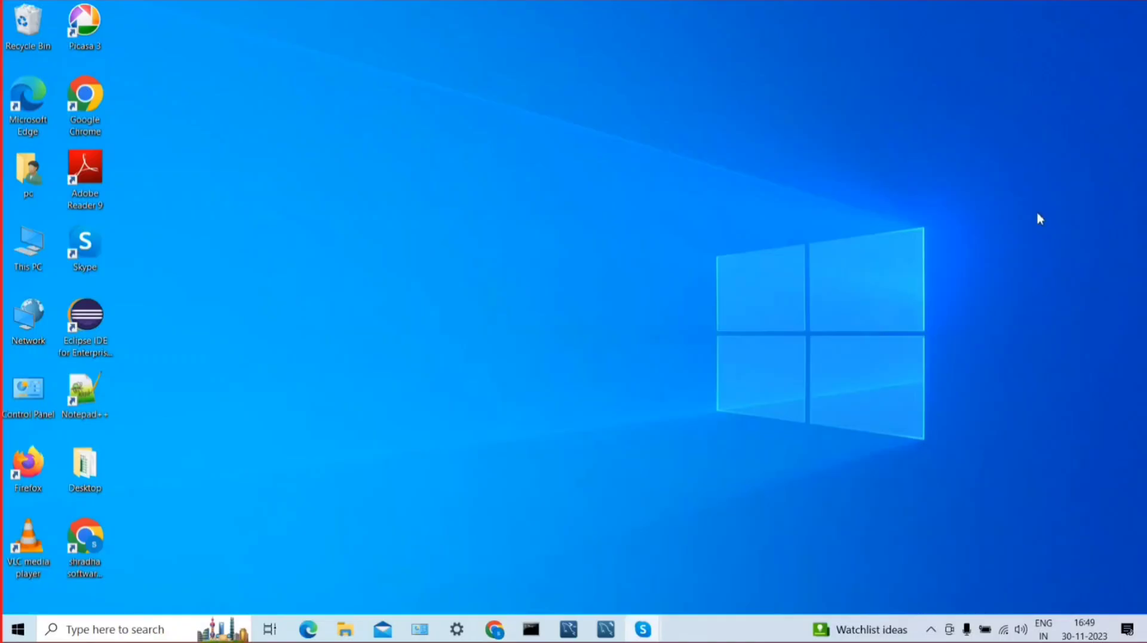
{"action": "left_click", "coordinate": [1114, 392]}
{"action": "left_click", "coordinate": [1114, 393]}
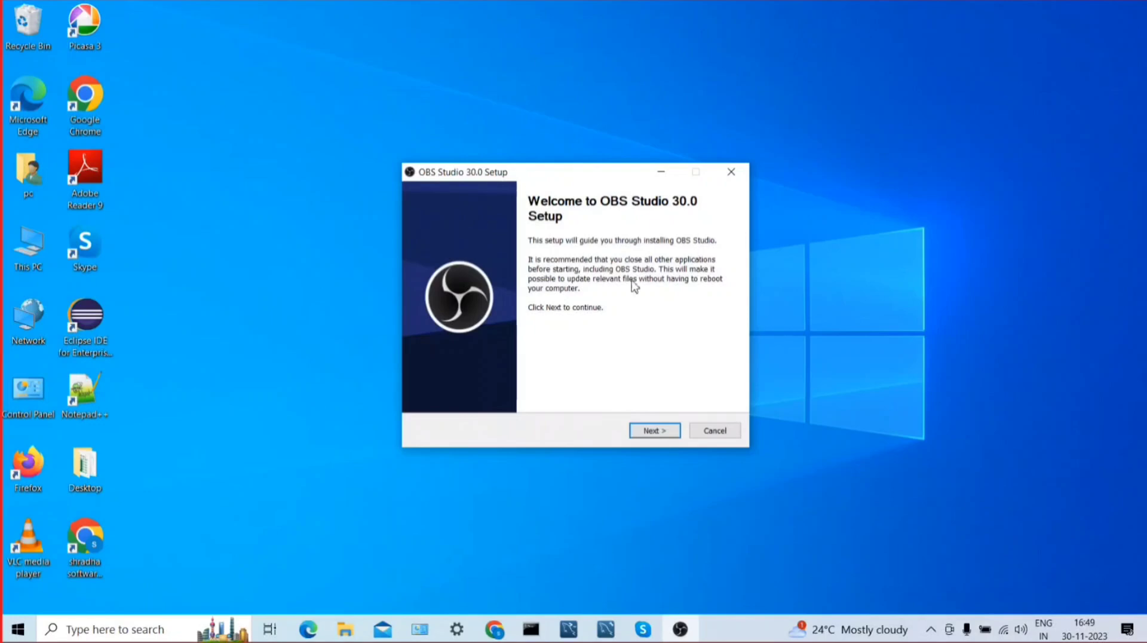
Install OBS Studio 30.0 in C:\Program Files\obs-studio, accepting the license terms, and finish the setup
{"action": "left_click", "coordinate": [655, 432]}
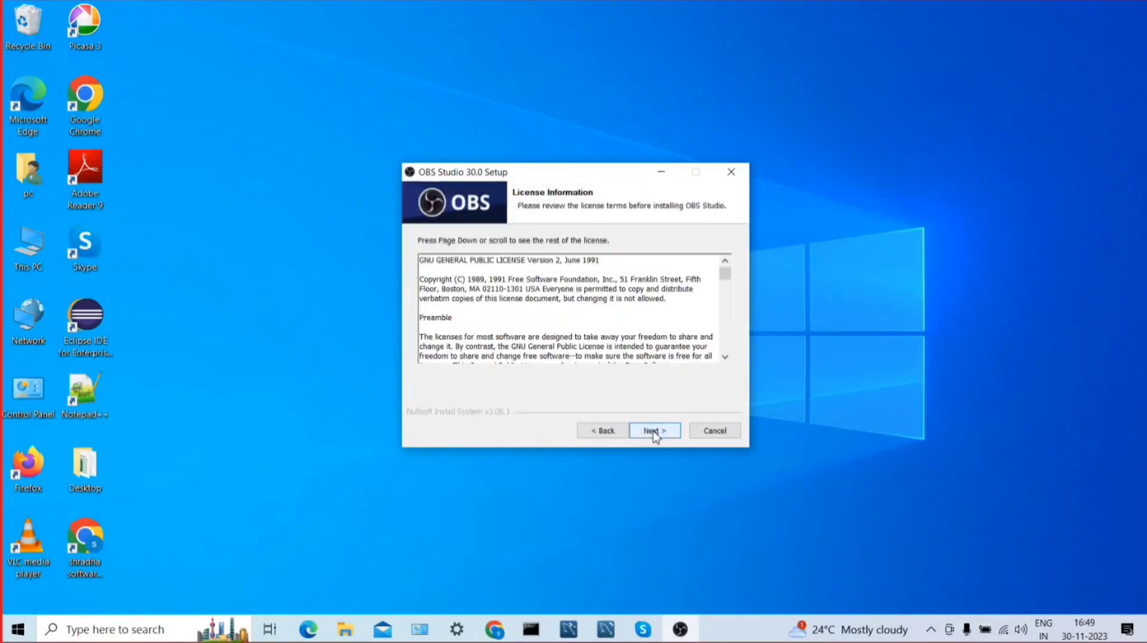
{"action": "left_click", "coordinate": [655, 432]}
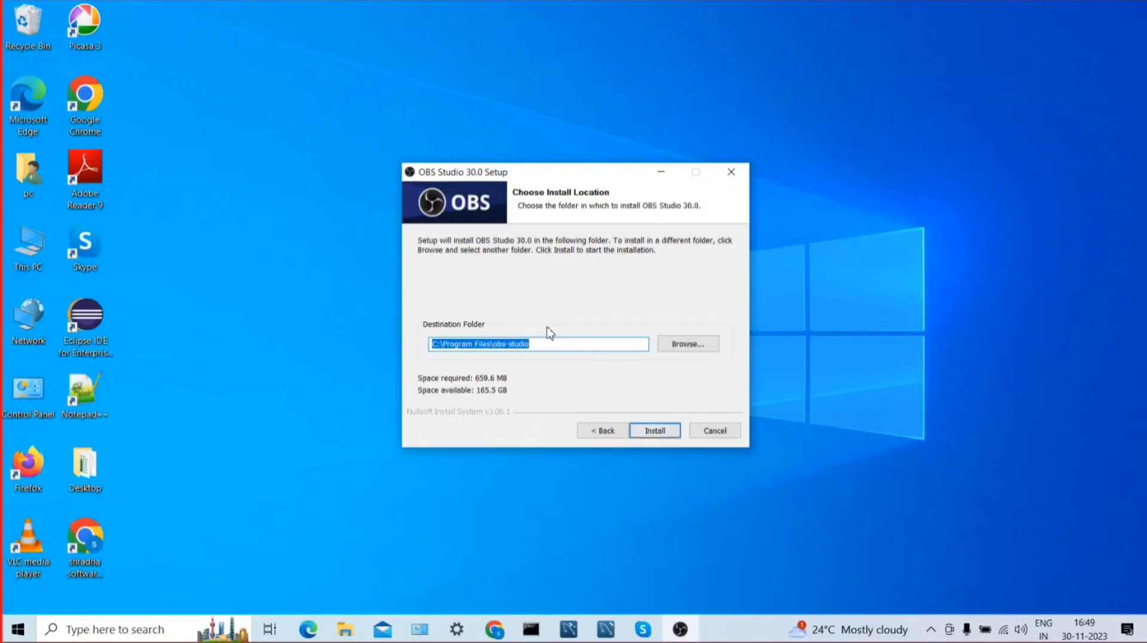
{"action": "left_click", "coordinate": [652, 436]}
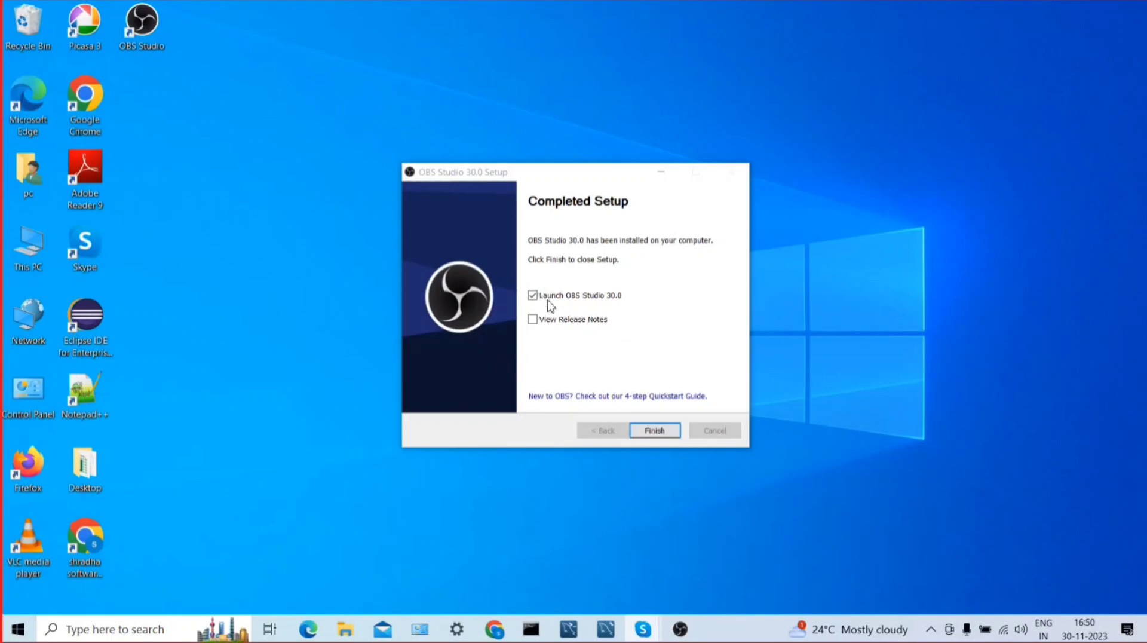
{"action": "left_click", "coordinate": [654, 431]}
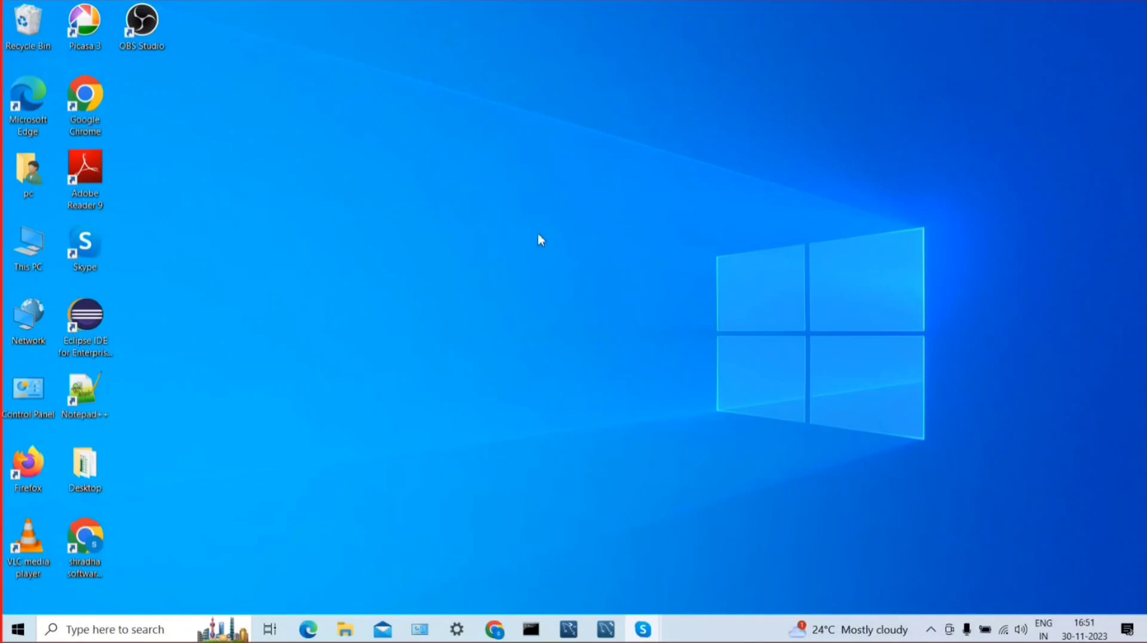
{"action": "right_click", "coordinate": [510, 204]}
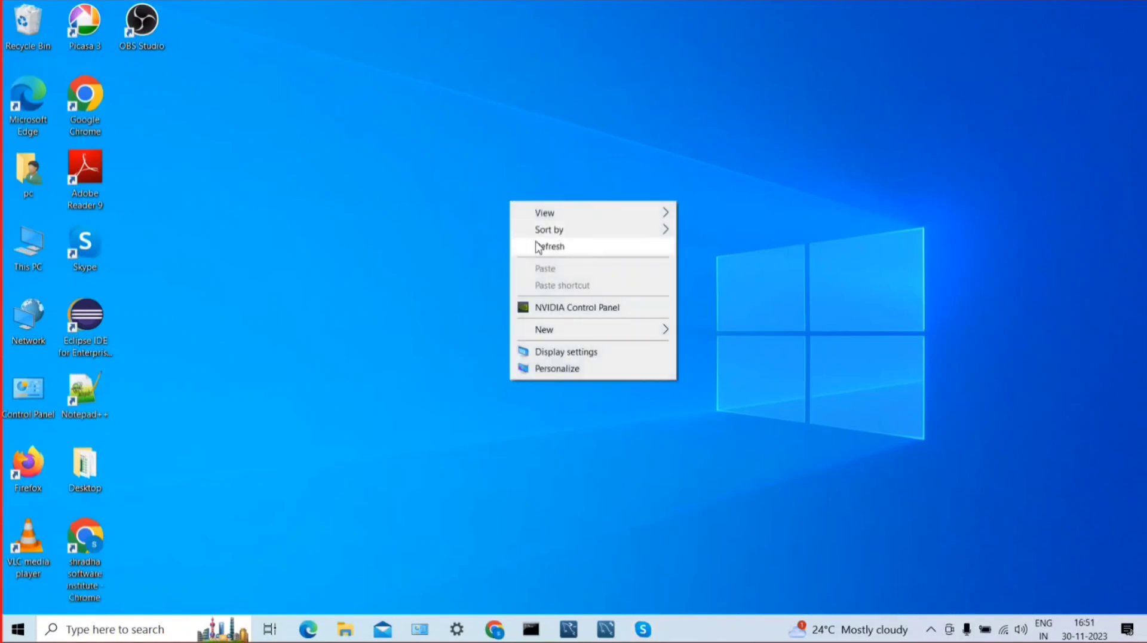
{"action": "left_click", "coordinate": [539, 246]}
{"action": "right_click", "coordinate": [484, 171]}
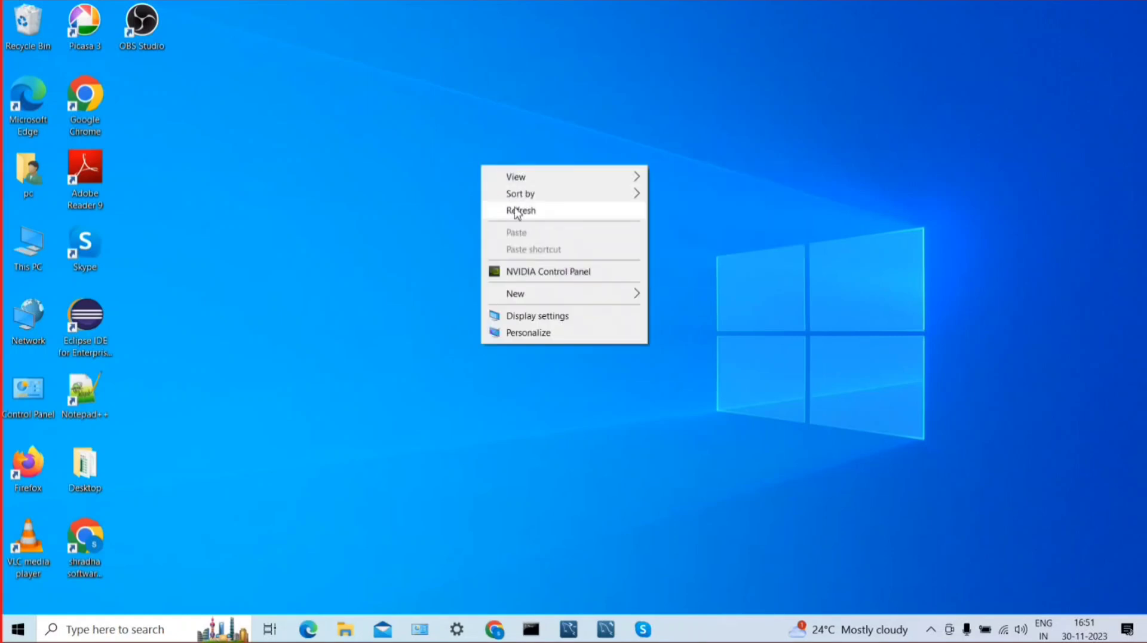
{"action": "left_click", "coordinate": [515, 209]}
{"action": "right_click", "coordinate": [493, 149]}
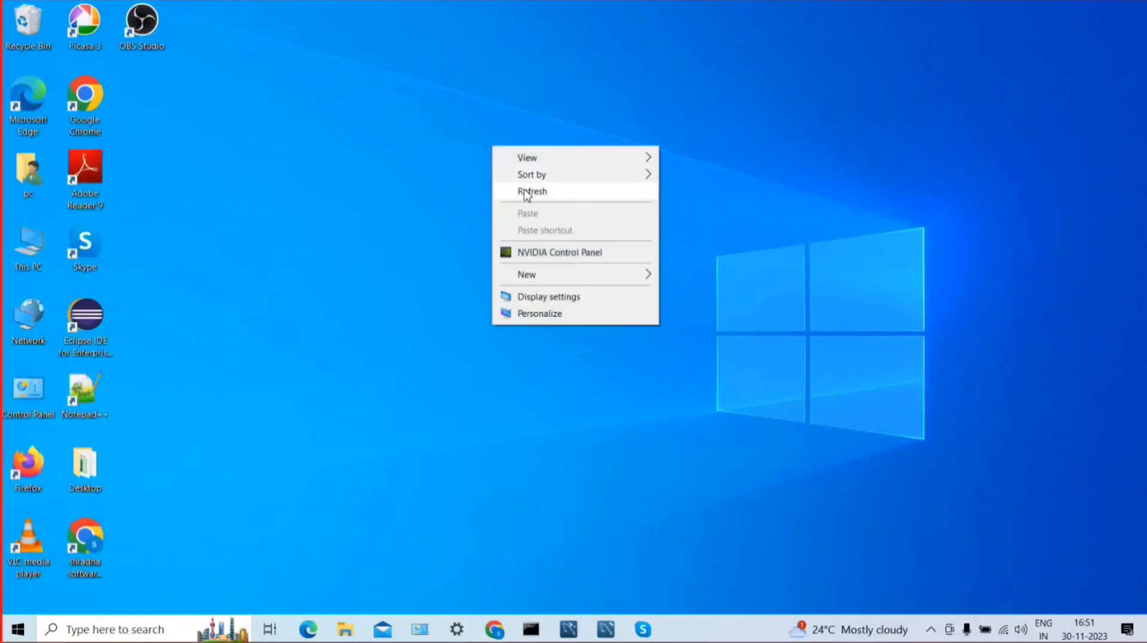
{"action": "left_click", "coordinate": [528, 196]}
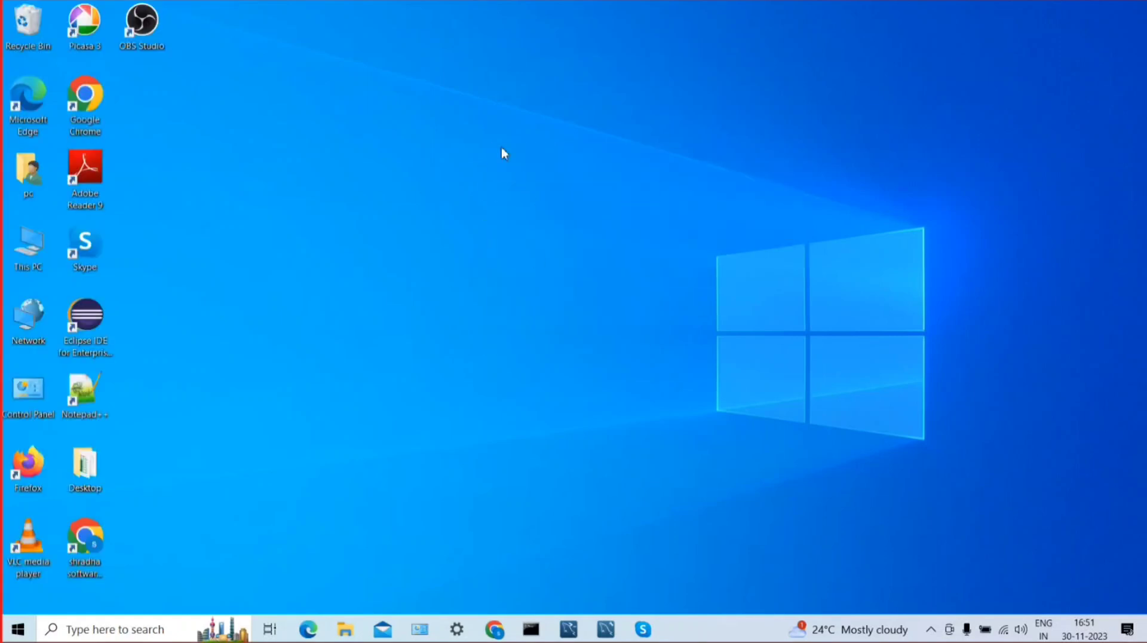
{"action": "right_click", "coordinate": [477, 124]}
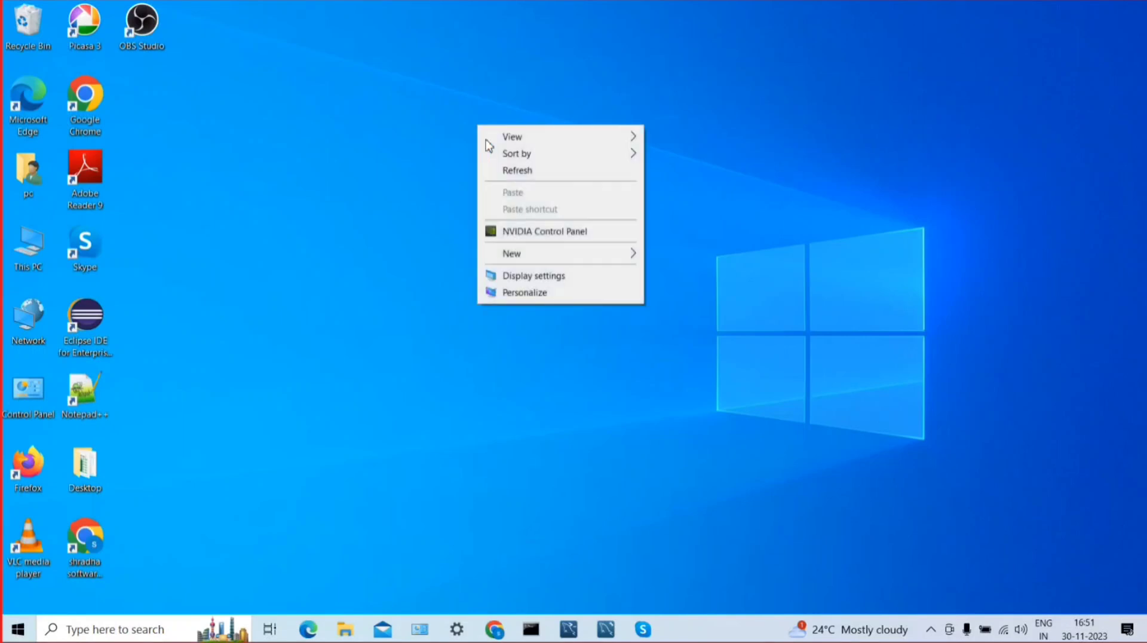
{"action": "left_click", "coordinate": [510, 173]}
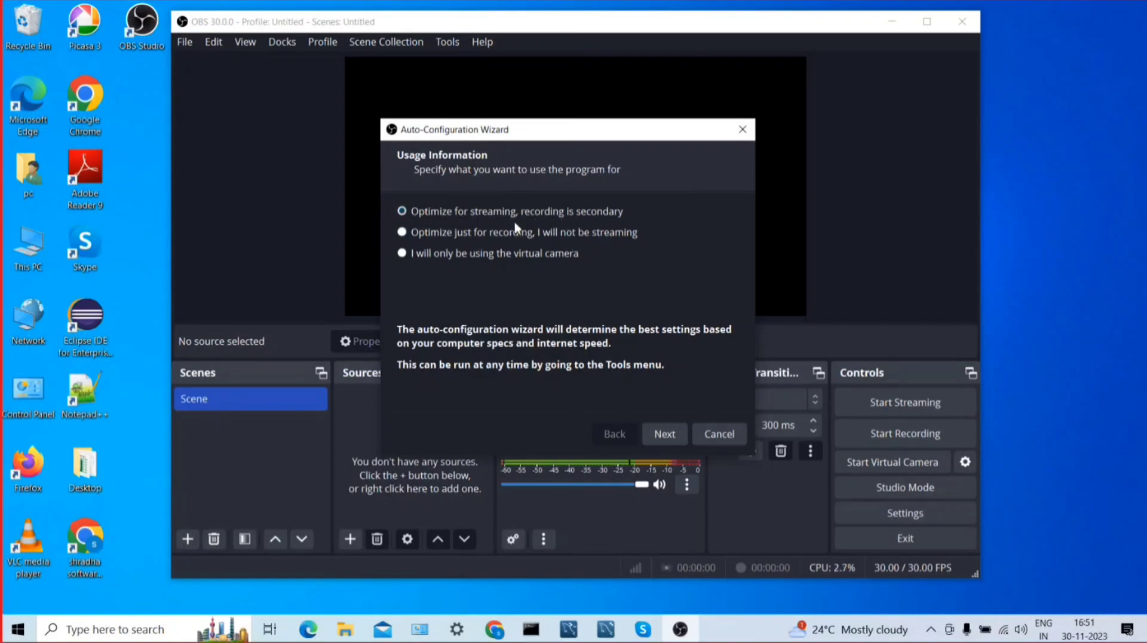
Auto-configure OBS for recording only, keeping the current 1920x1080 canvas resolution and preferring 60 FPS, and apply the suggested settings
{"action": "left_click", "coordinate": [402, 233]}
{"action": "left_click", "coordinate": [665, 436]}
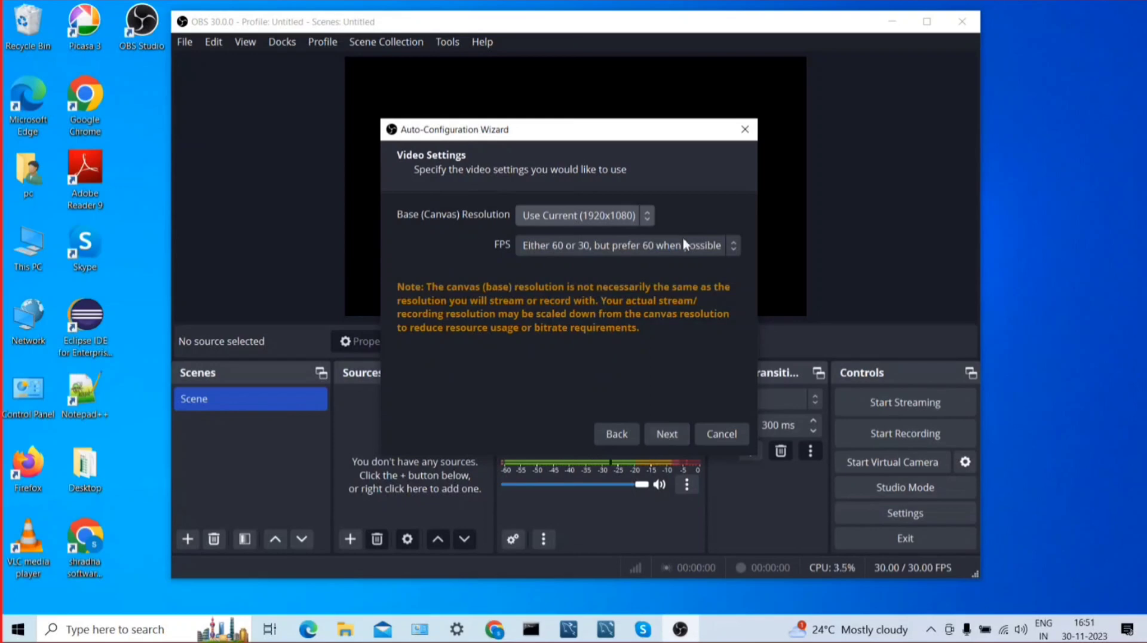
{"action": "left_click", "coordinate": [609, 219]}
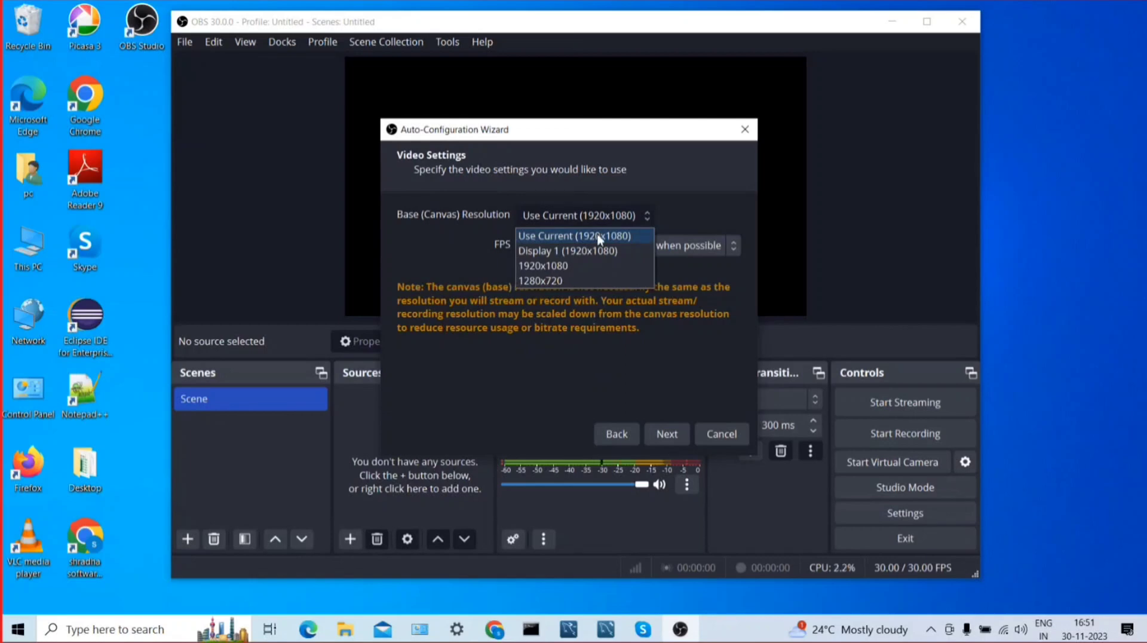
{"action": "left_click", "coordinate": [598, 236]}
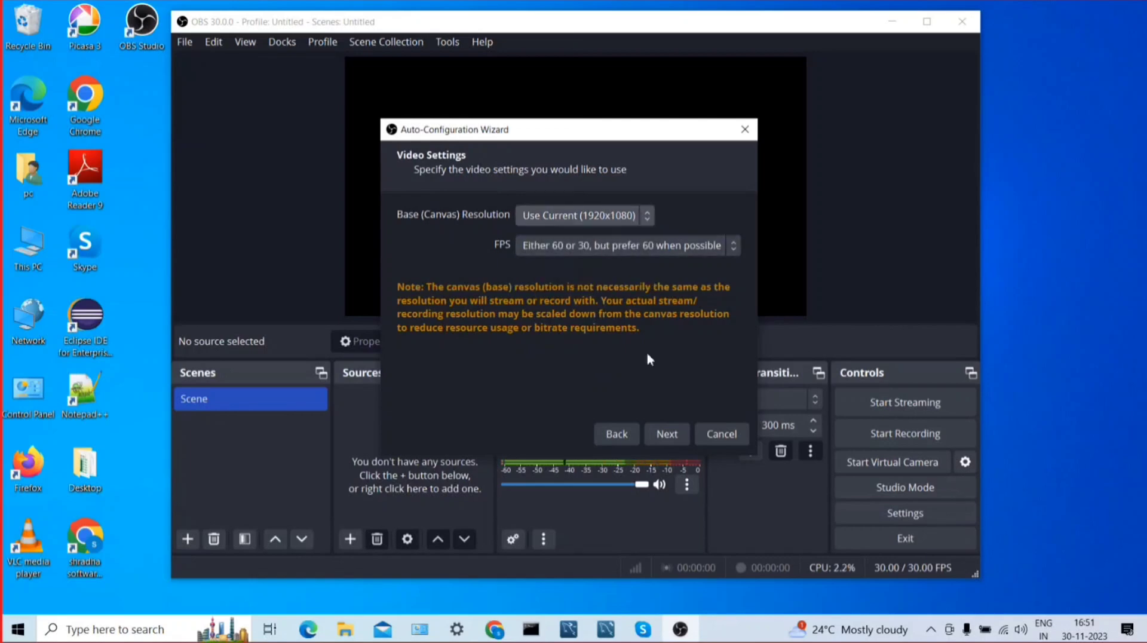
{"action": "left_click", "coordinate": [666, 435]}
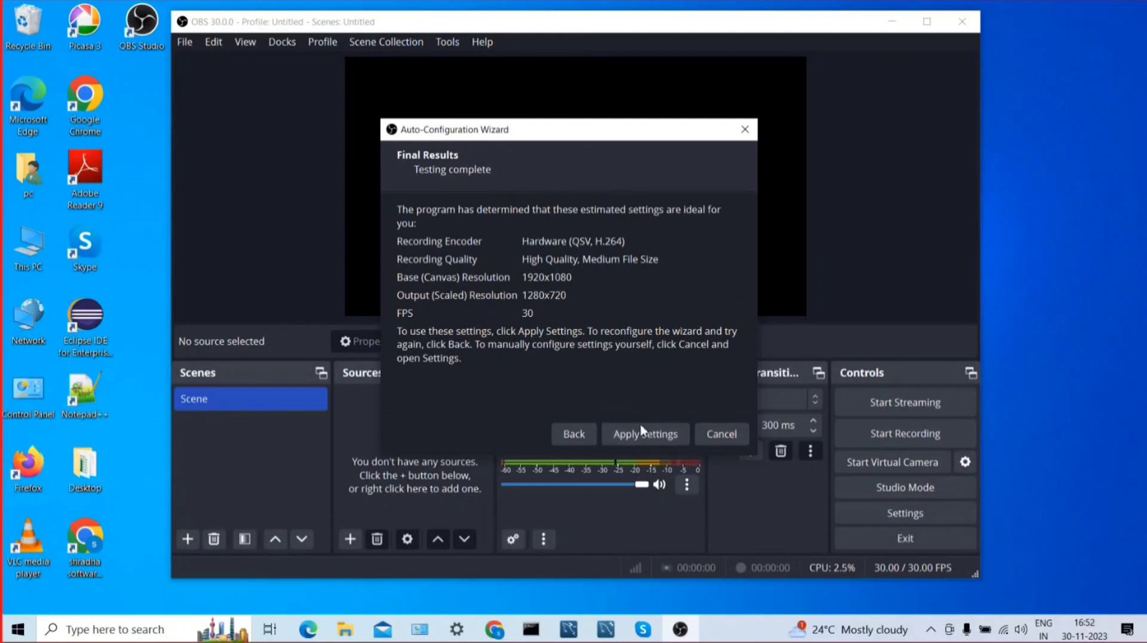
{"action": "left_click", "coordinate": [642, 434]}
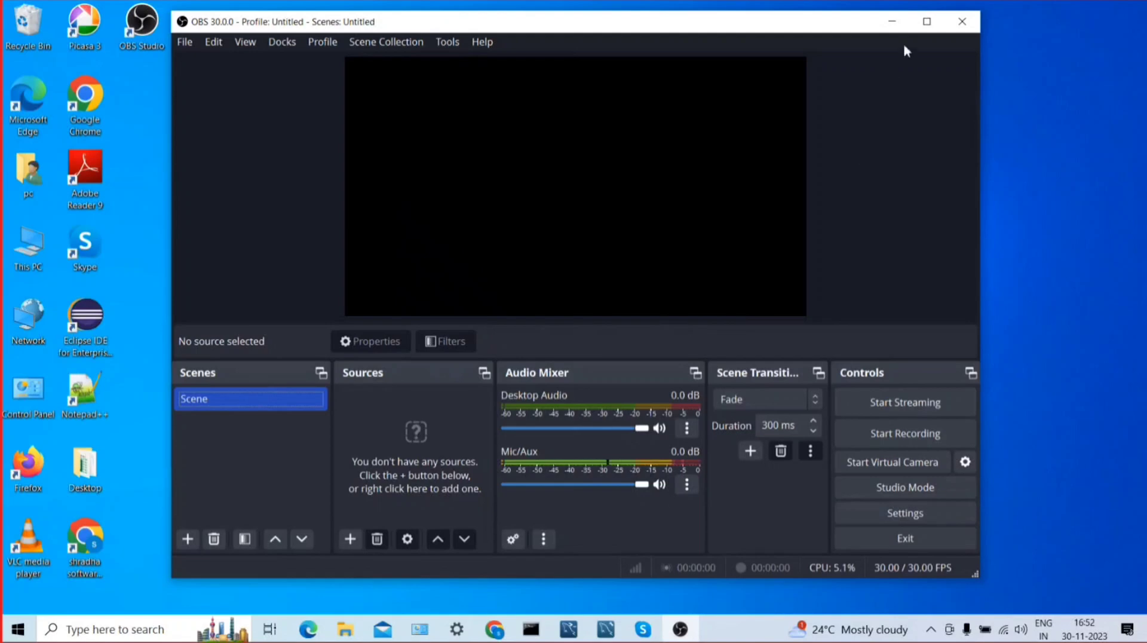
Maximize the OBS window and add a new Display Capture source for the primary monitor with the default properties
{"action": "left_click", "coordinate": [926, 21]}
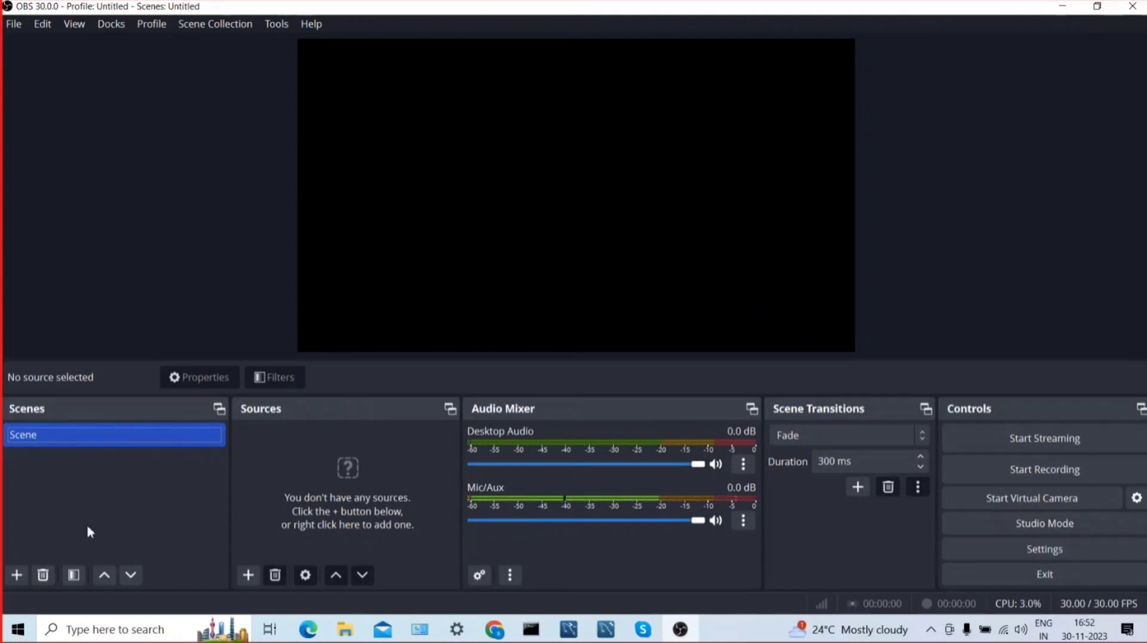
{"action": "left_click", "coordinate": [248, 575]}
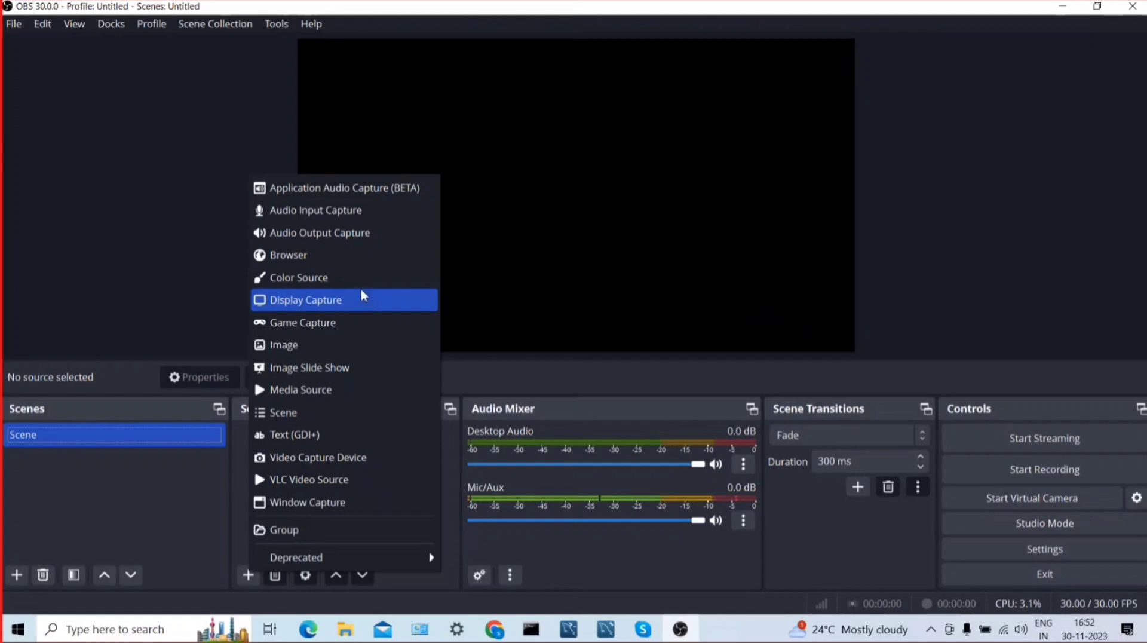
{"action": "left_click", "coordinate": [332, 305]}
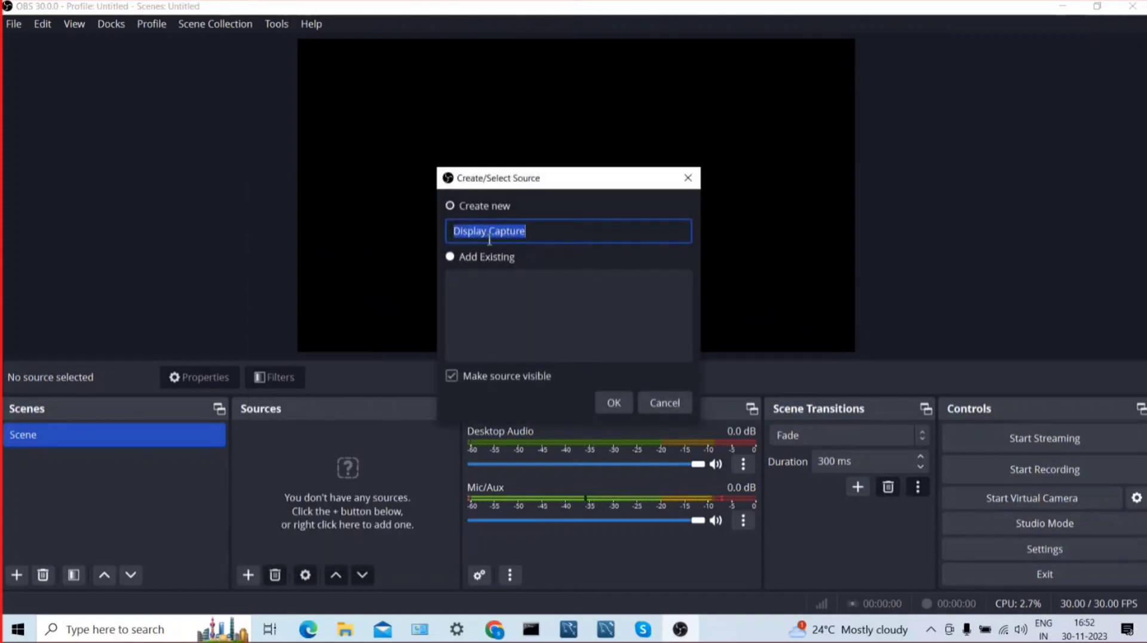
{"action": "left_click", "coordinate": [613, 404]}
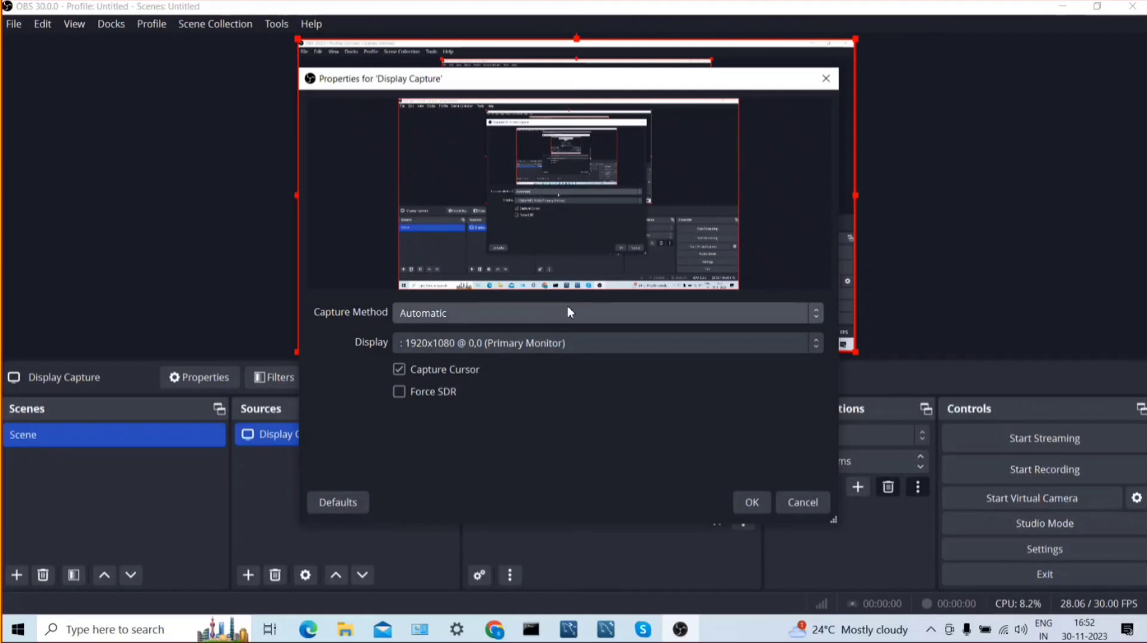
{"action": "left_click", "coordinate": [753, 503]}
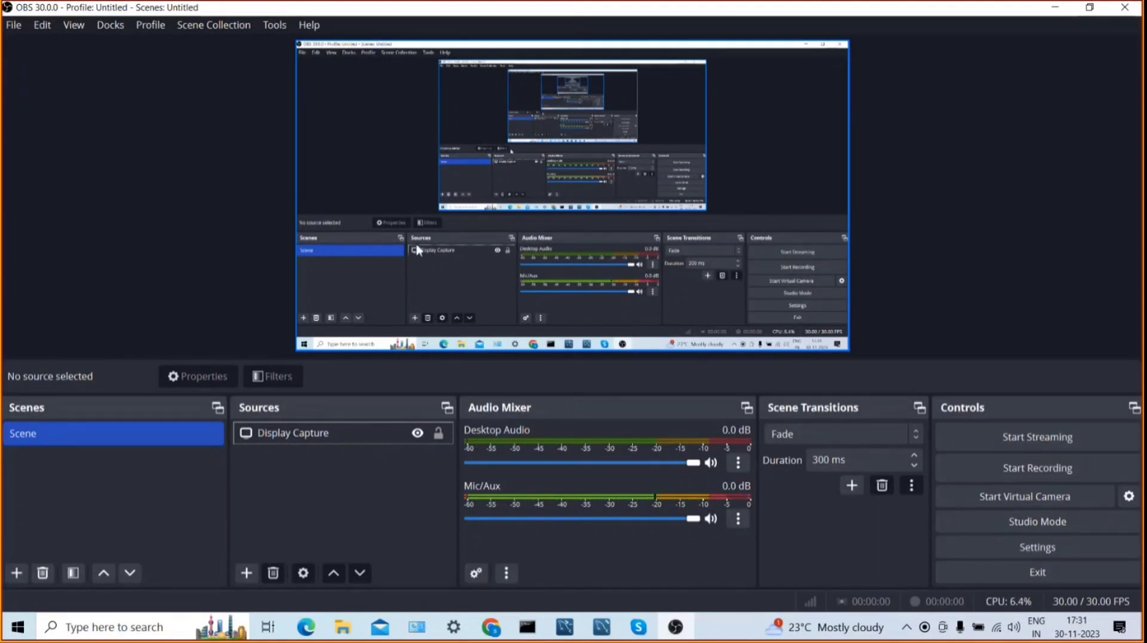
Add a new Video Capture Device source using the Lenovo EasyCamera with the default properties
{"action": "left_click", "coordinate": [246, 572]}
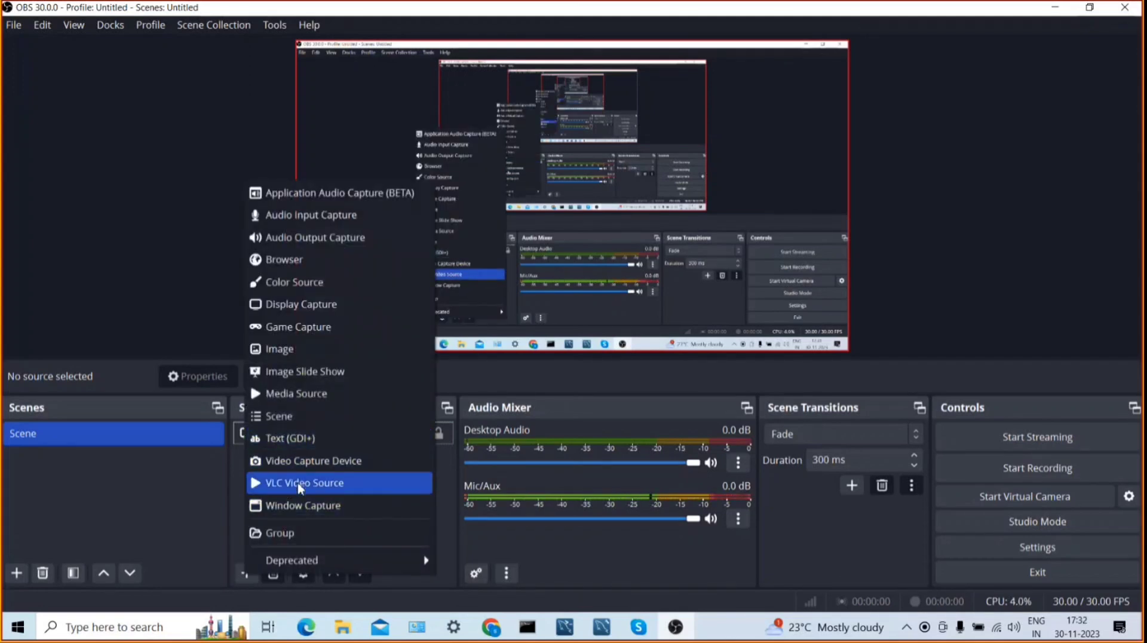
{"action": "left_click", "coordinate": [330, 466]}
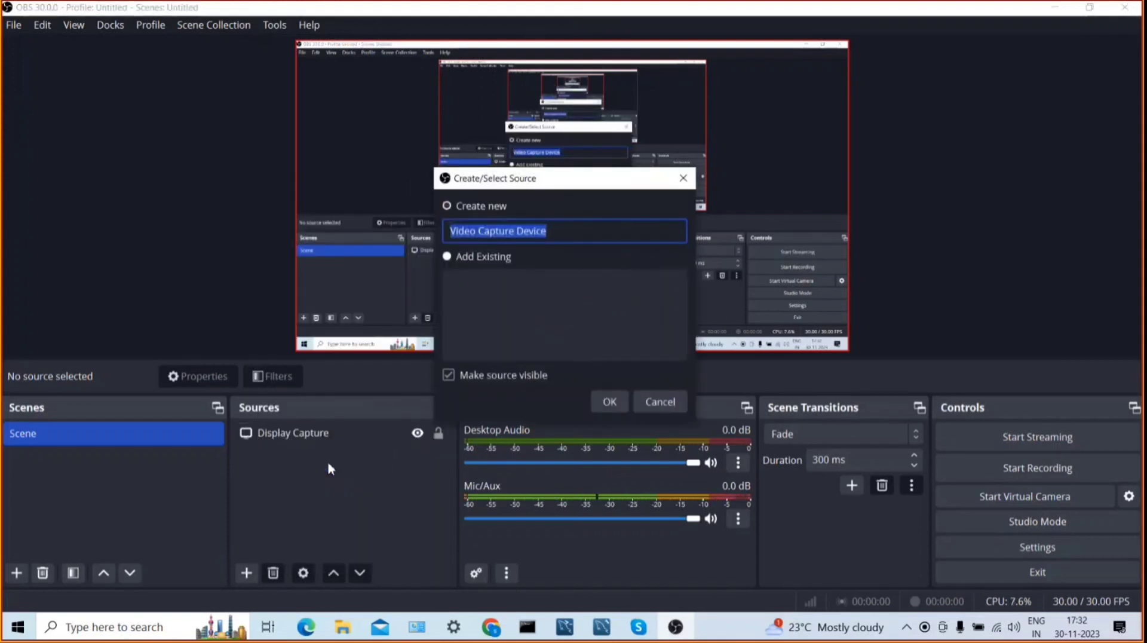
{"action": "left_click", "coordinate": [603, 413]}
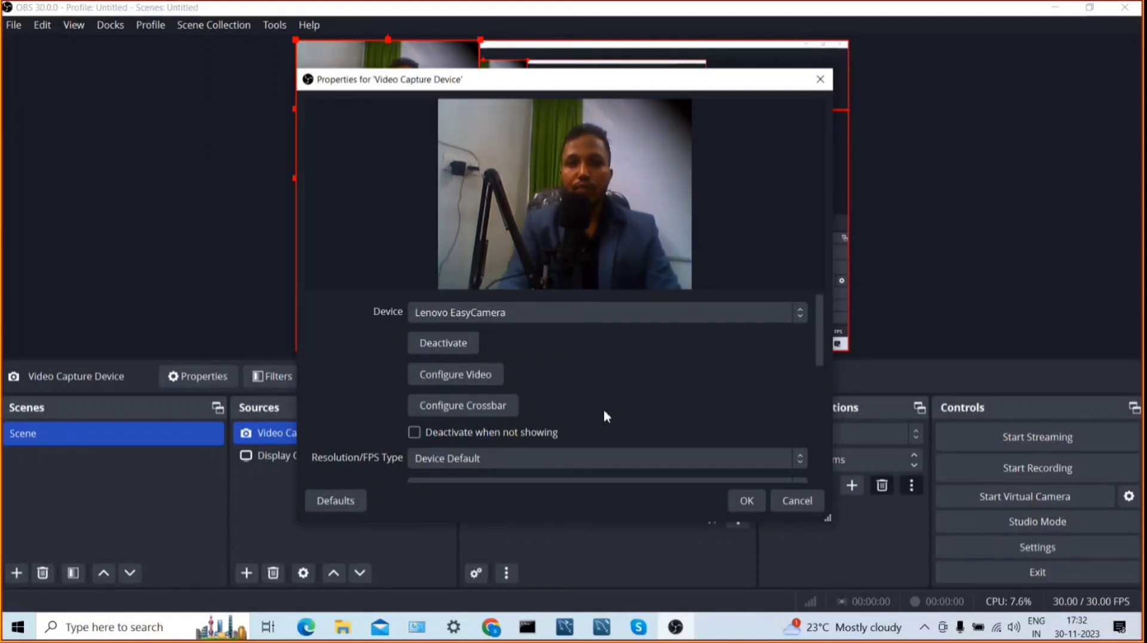
{"action": "left_click", "coordinate": [819, 402]}
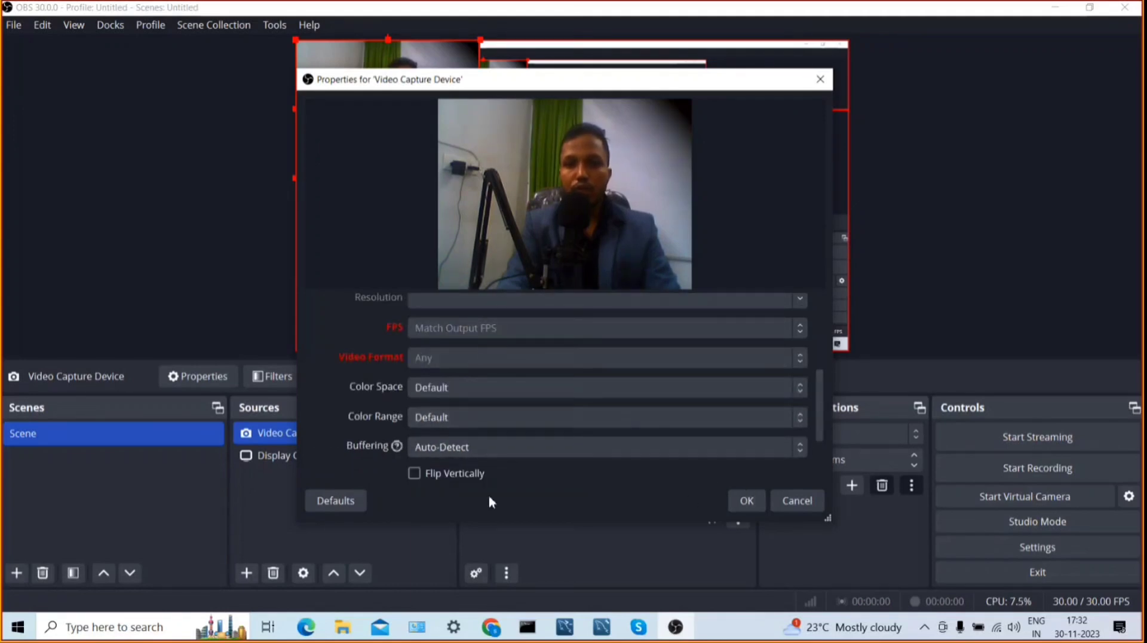
{"action": "left_click", "coordinate": [743, 503]}
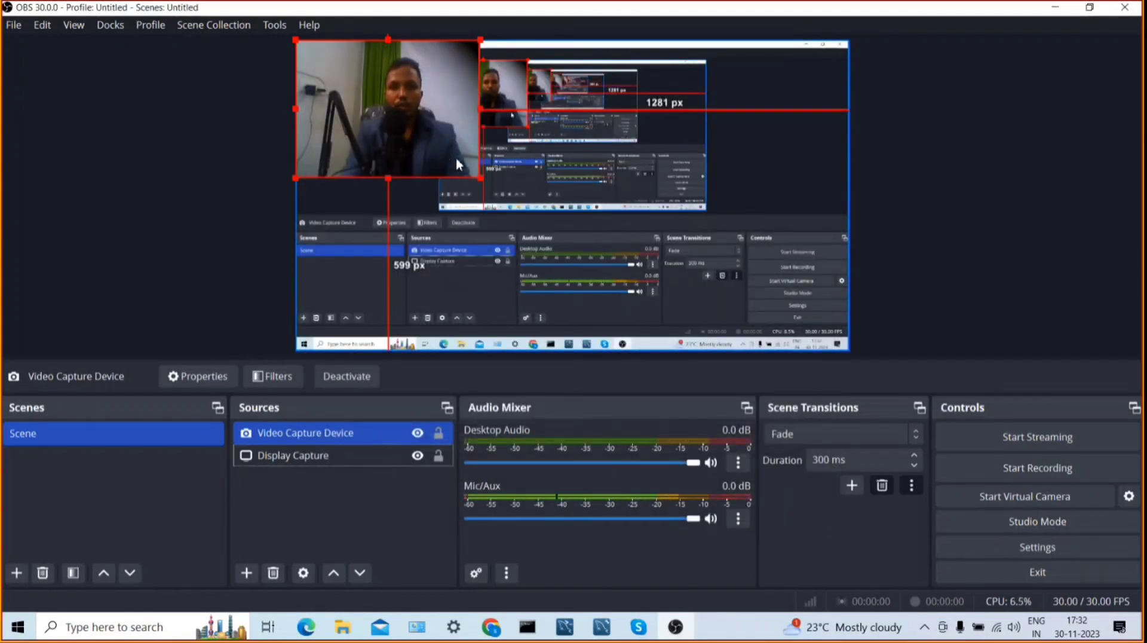
Shrink the webcam source and place it in the lower-right corner of the canvas, over the display capture
{"action": "left_click_drag", "start_coordinate": [478, 177], "coordinate": [427, 139]}
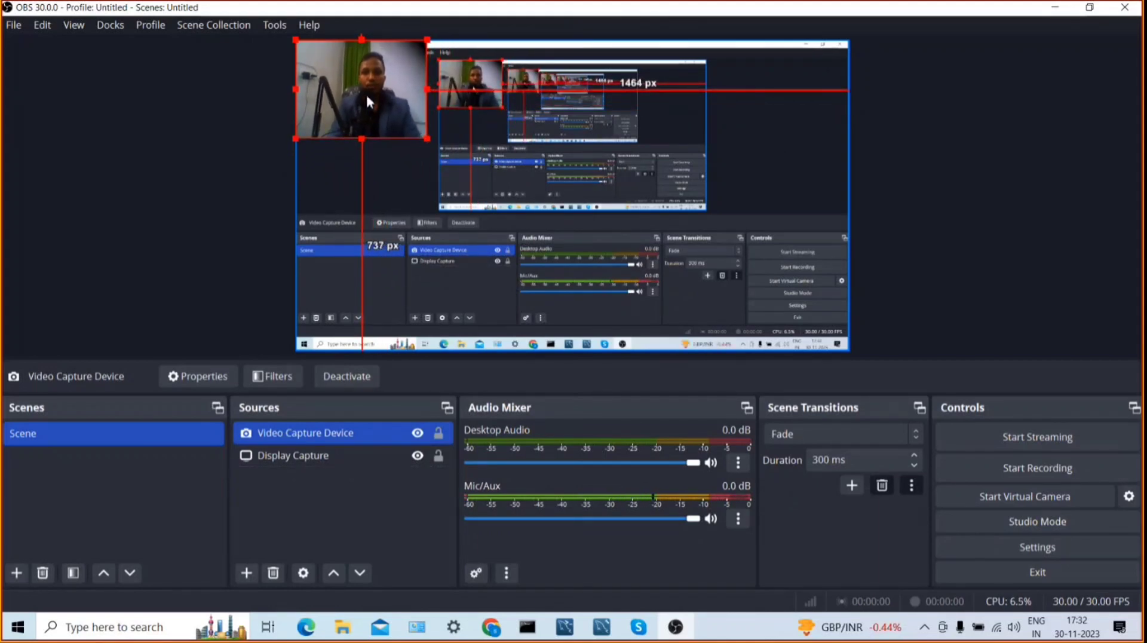
{"action": "left_click_drag", "start_coordinate": [381, 104], "coordinate": [786, 108]}
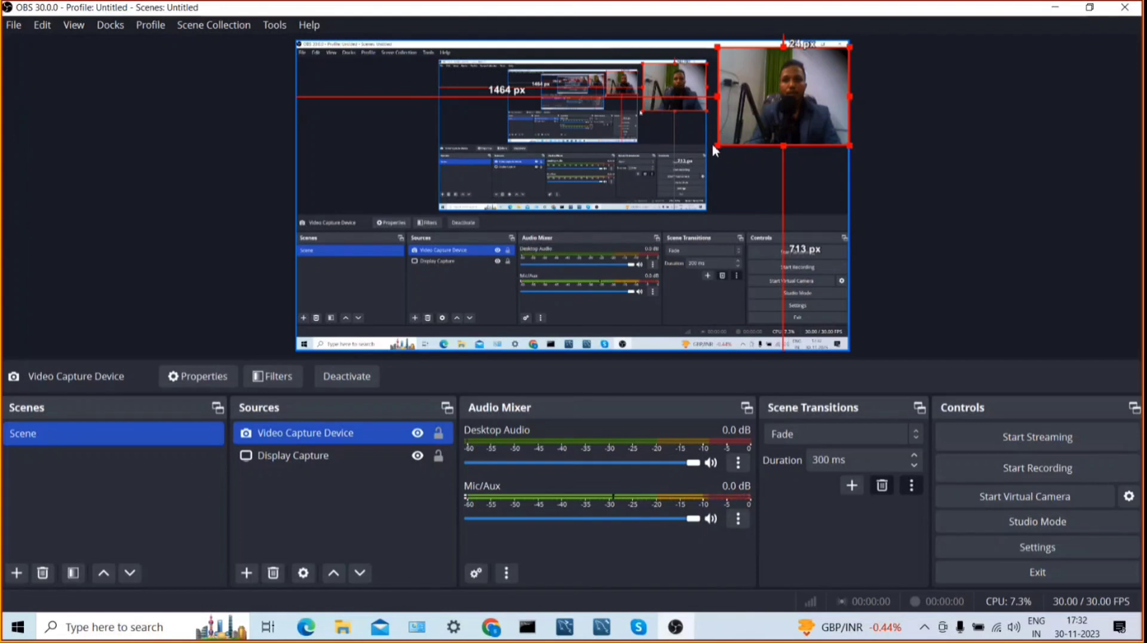
{"action": "left_click_drag", "start_coordinate": [718, 145], "coordinate": [793, 310]}
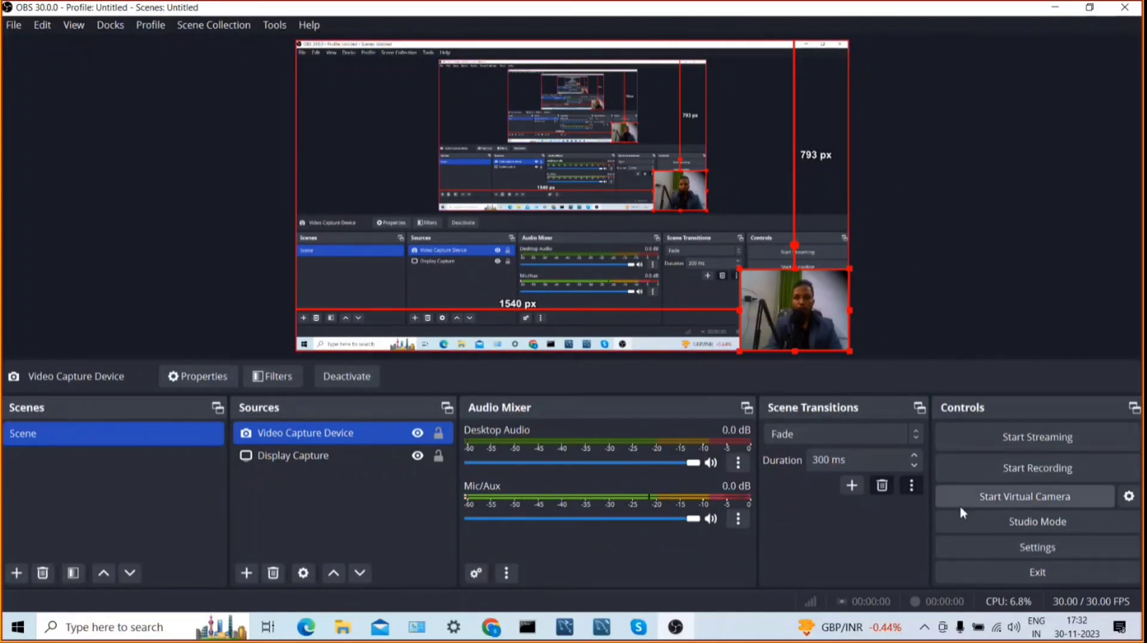
Set the output (scaled) video resolution to 1920x1080 in the settings and apply it
{"action": "left_click", "coordinate": [988, 544]}
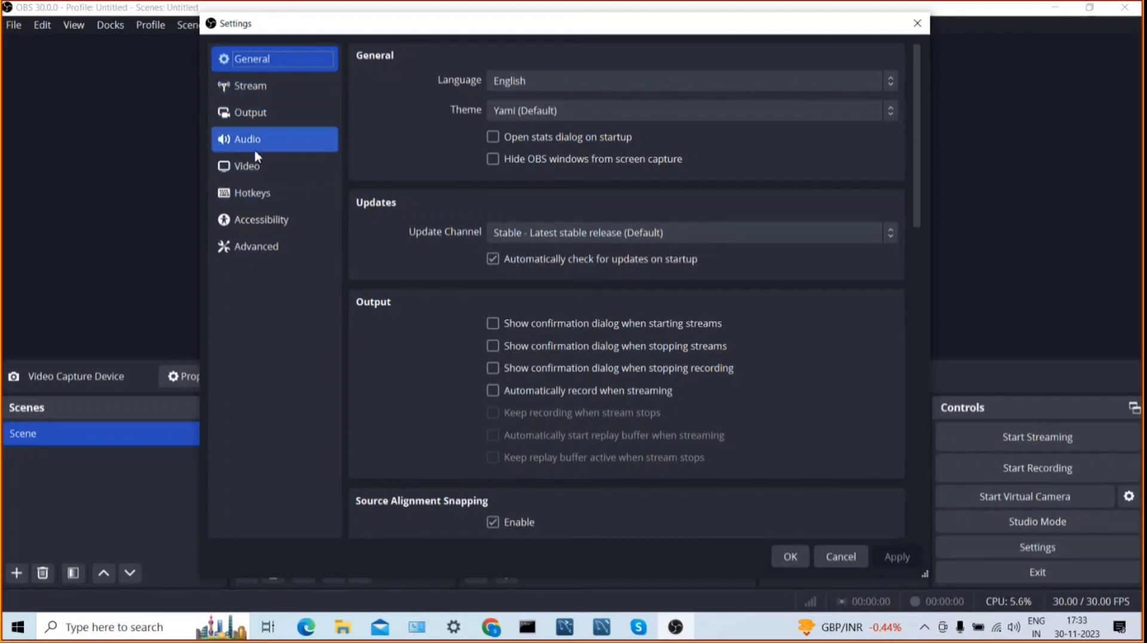
{"action": "left_click", "coordinate": [259, 169]}
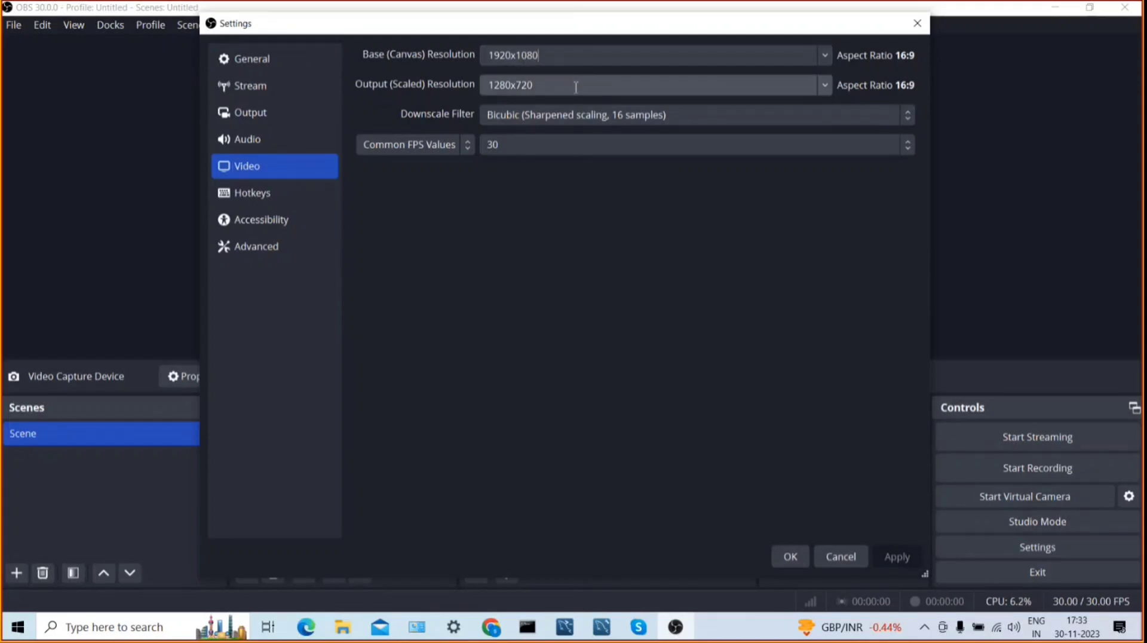
{"action": "left_click", "coordinate": [824, 87]}
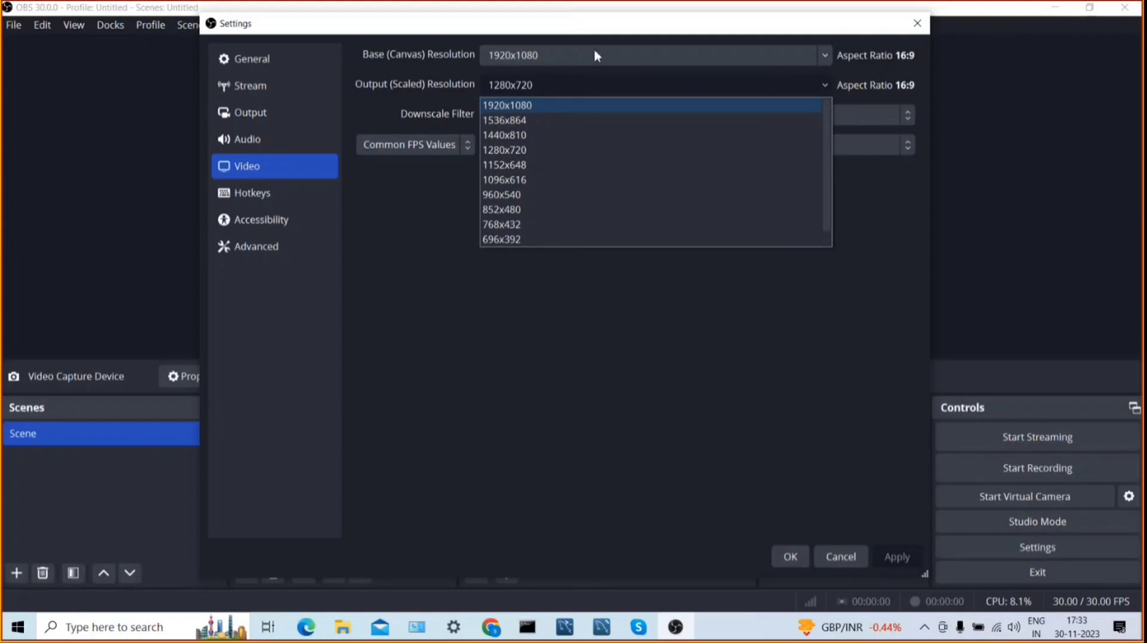
{"action": "left_click", "coordinate": [548, 108]}
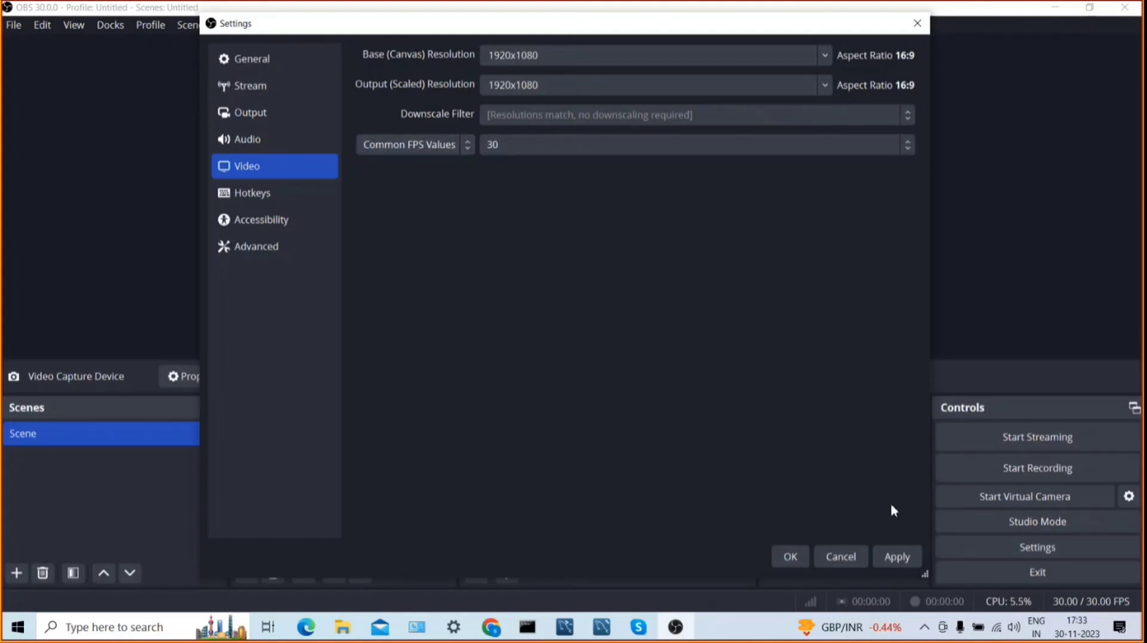
{"action": "left_click", "coordinate": [897, 556]}
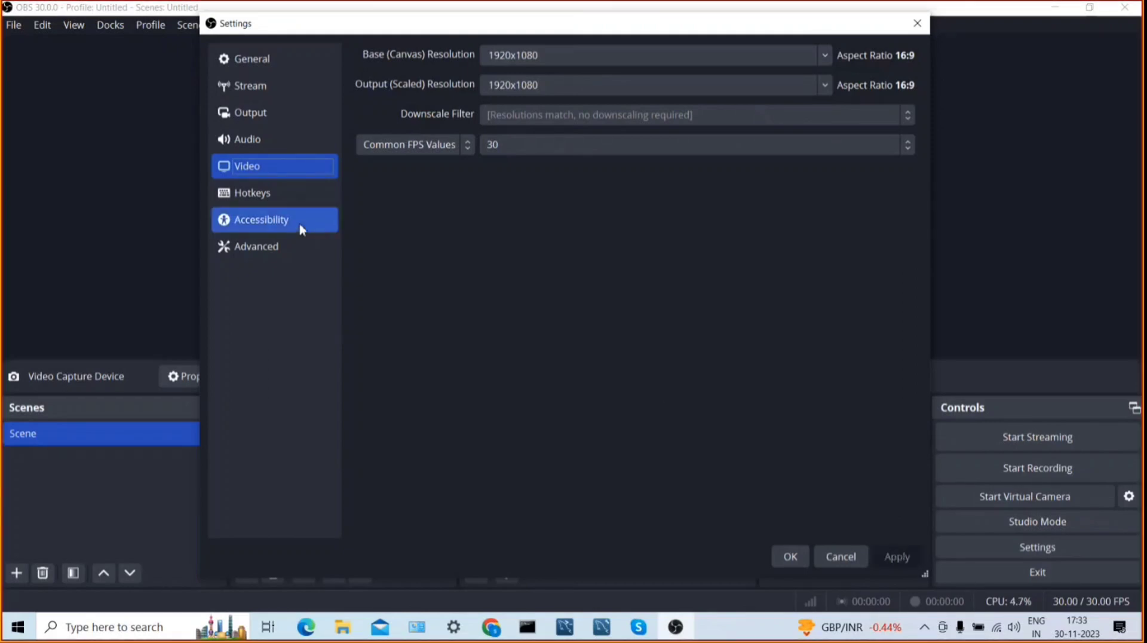
Assign the hotkeys Shift + Q to Start Recording and Alt + Shift + Q to Stop Recording, and save the settings
{"action": "left_click", "coordinate": [266, 203]}
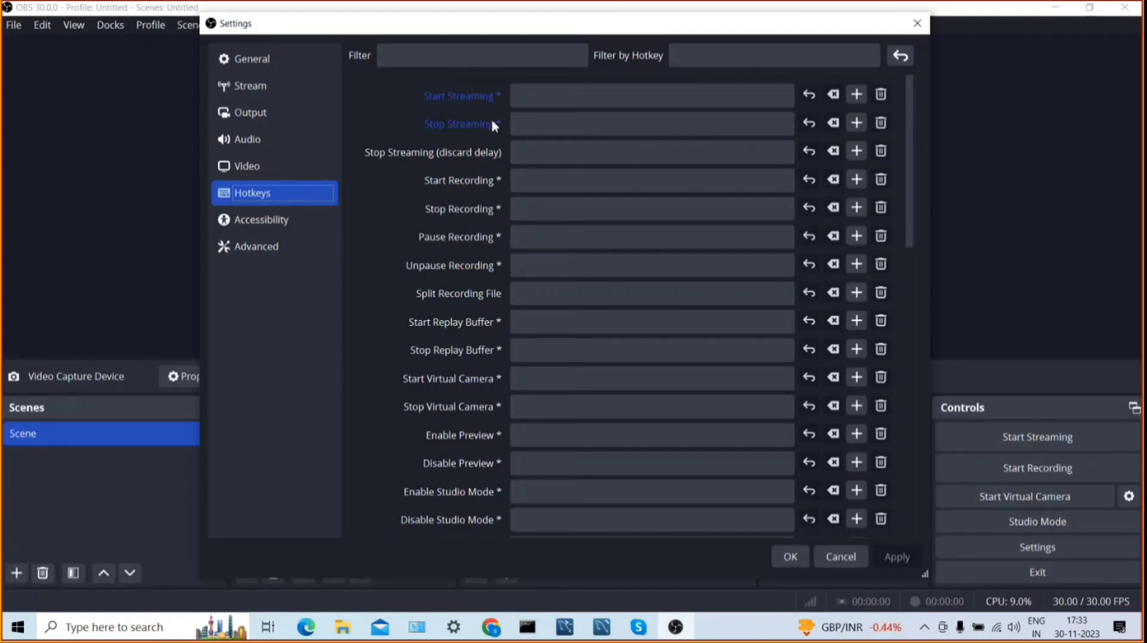
{"action": "left_click", "coordinate": [693, 192]}
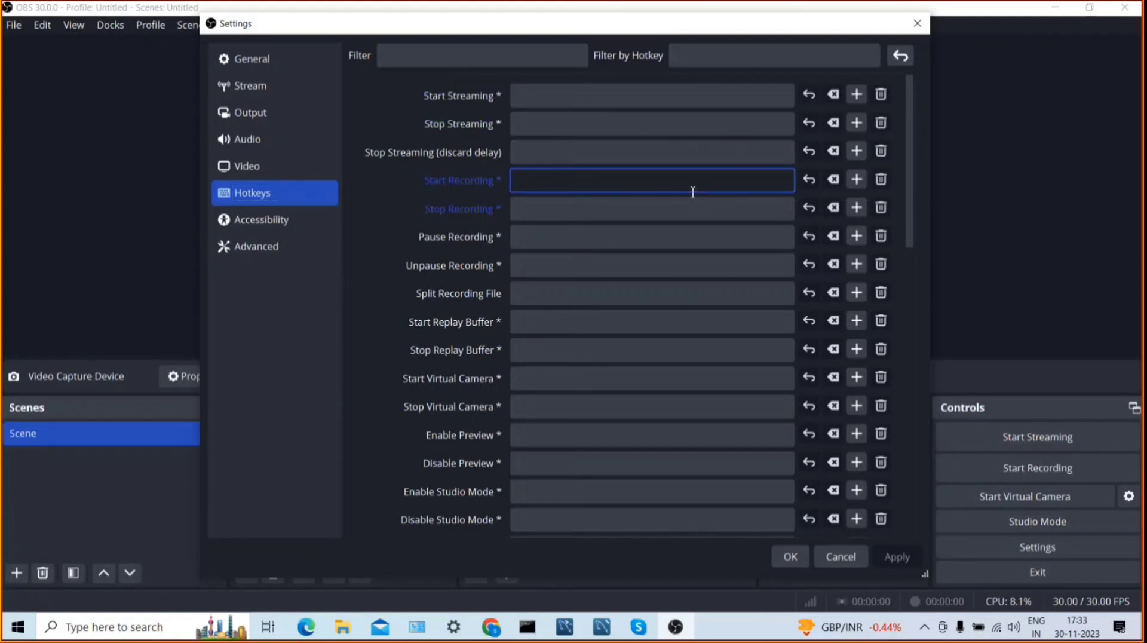
{"action": "key", "text": "shift+q"}
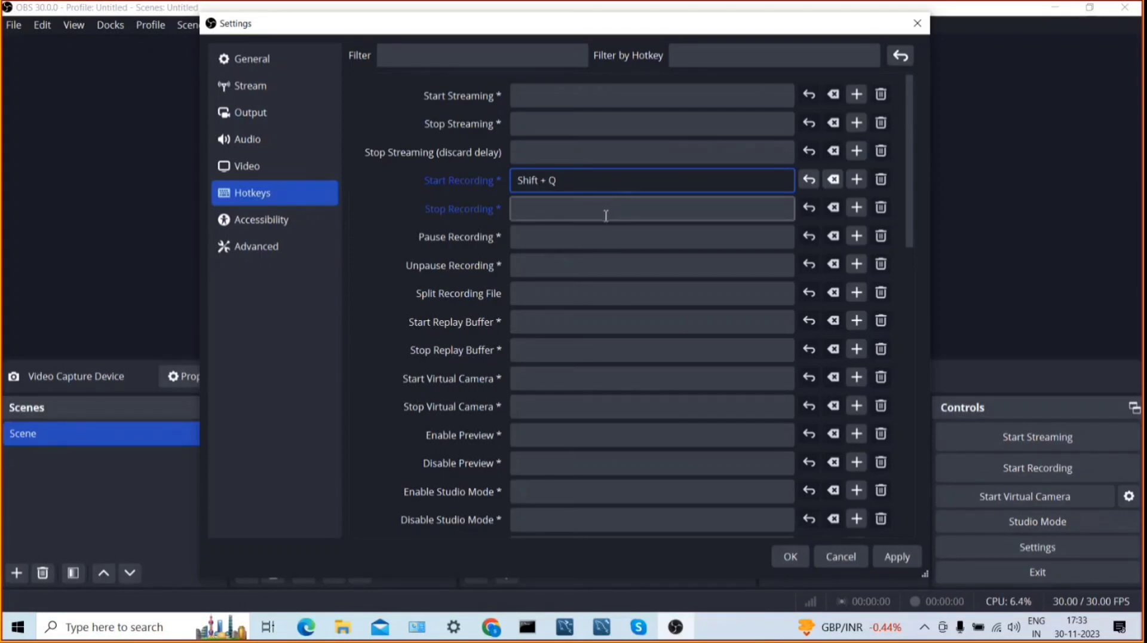
{"action": "mouse_move", "coordinate": [627, 216]}
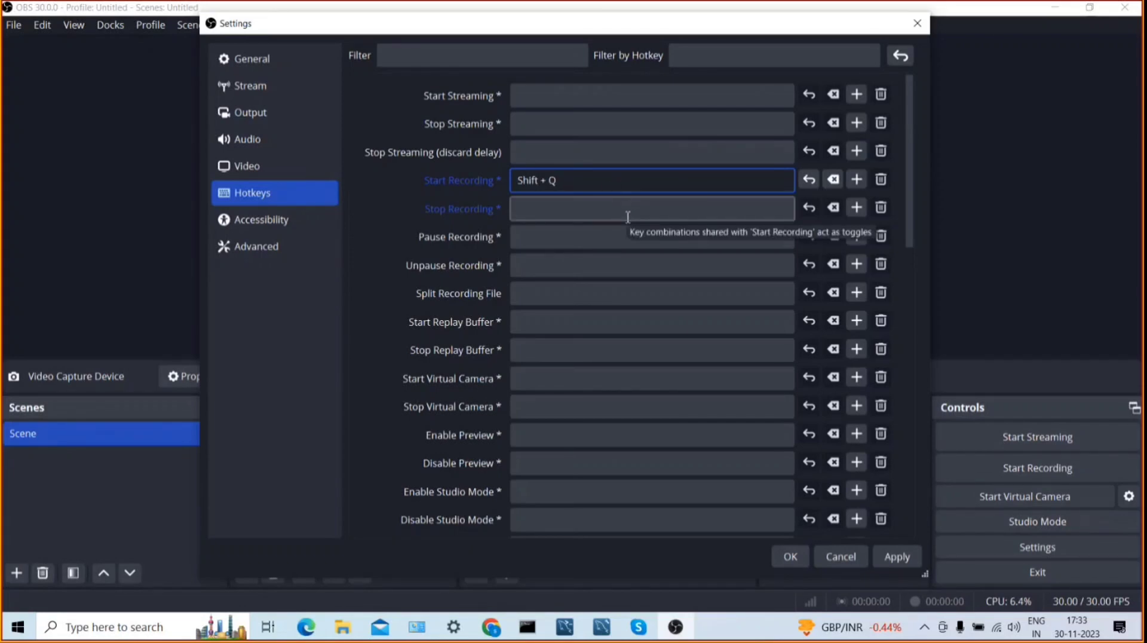
{"action": "left_click", "coordinate": [647, 216]}
{"action": "key", "text": "BackSpace"}
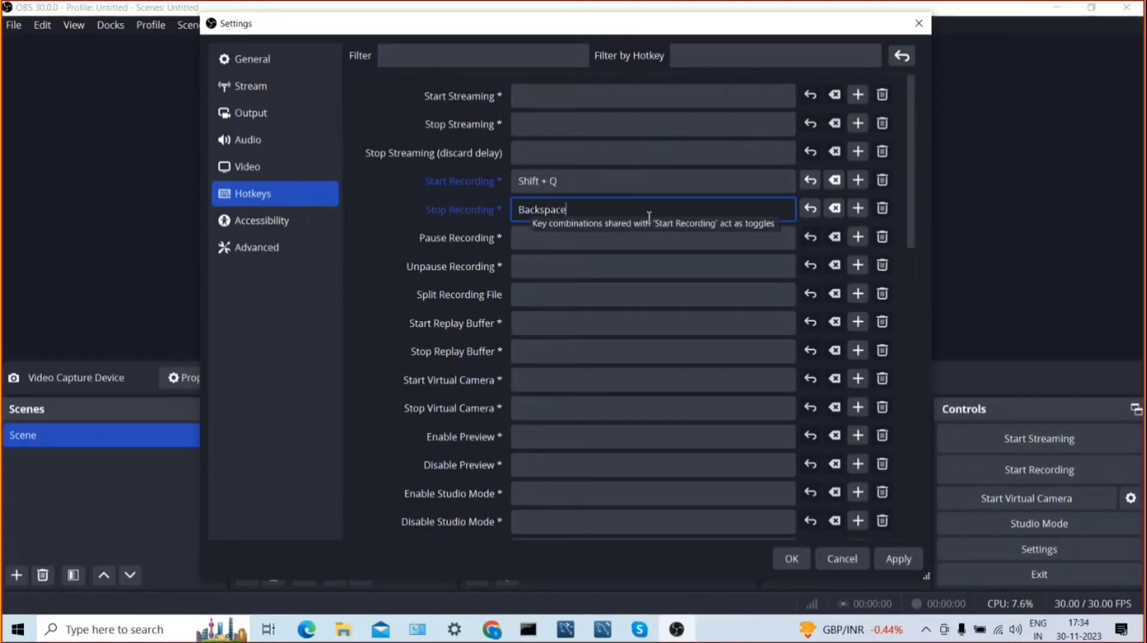
{"action": "key", "text": "alt+shift"}
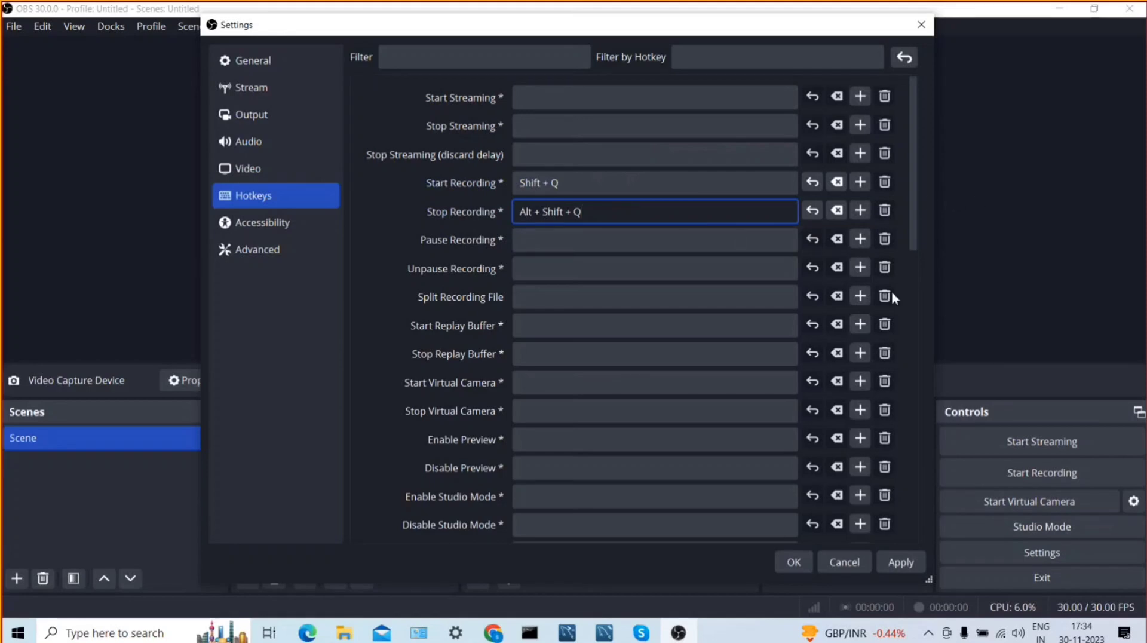
{"action": "left_click", "coordinate": [890, 566]}
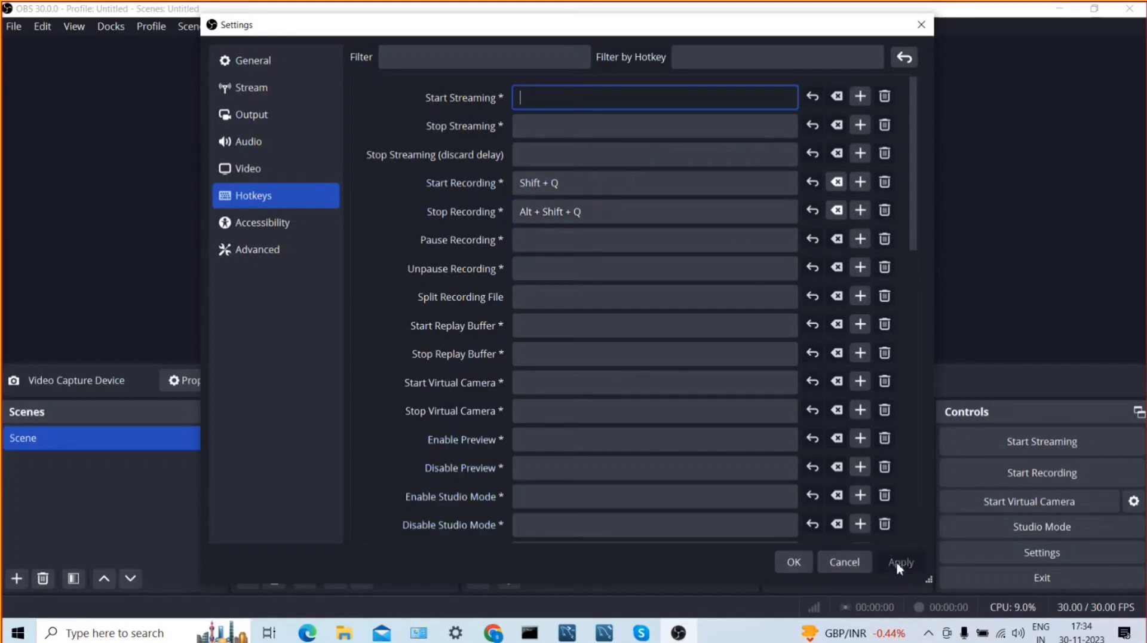
{"action": "left_click", "coordinate": [794, 564]}
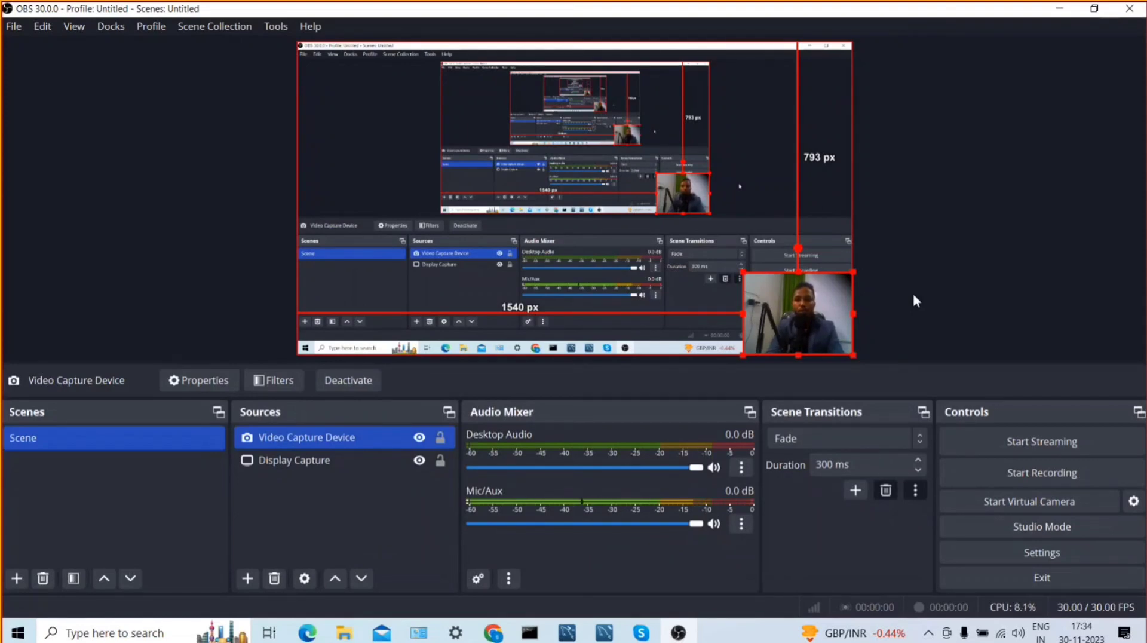
Record a short test clip of the scene, stop the recording and deselect the webcam source
{"action": "key", "text": "ctrl+r"}
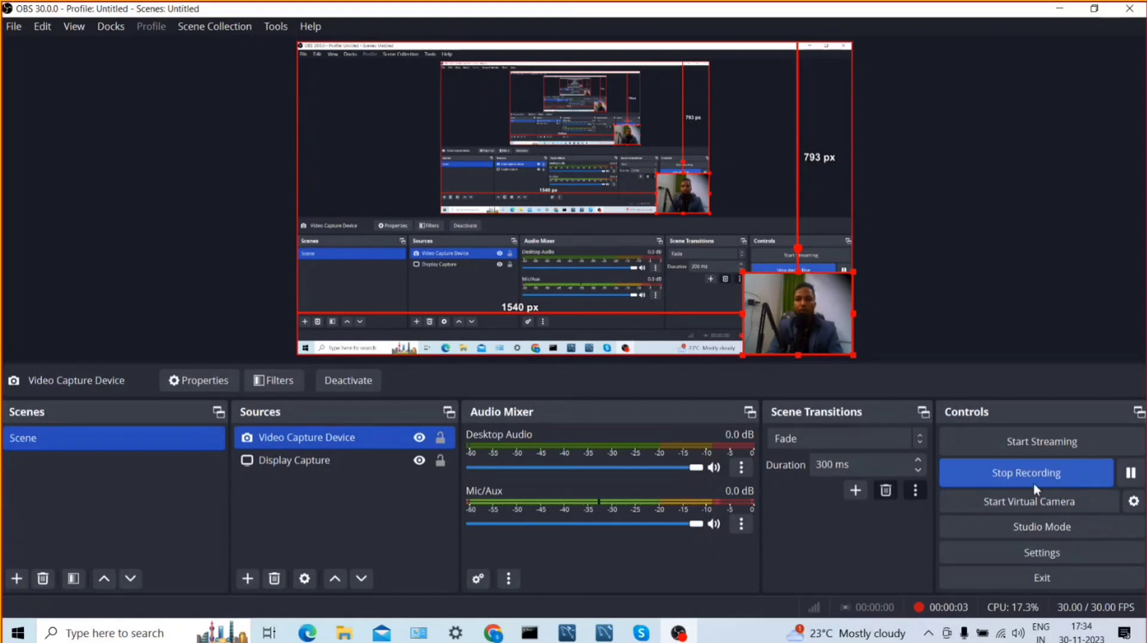
{"action": "key", "text": "ctrl+r"}
{"action": "left_click", "coordinate": [1013, 310]}
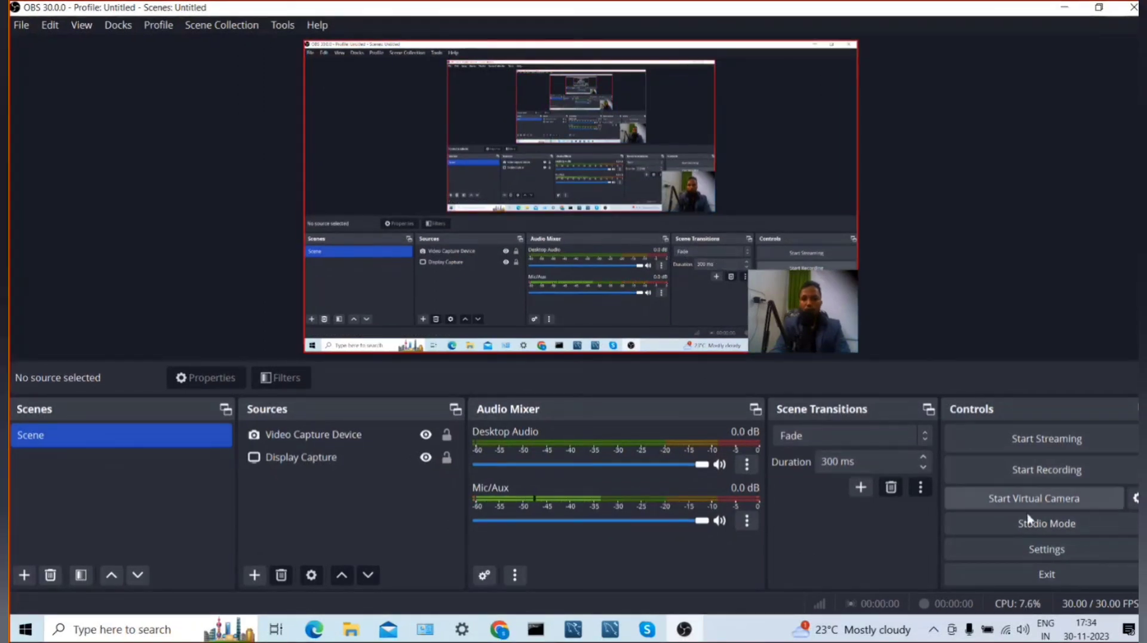
{"action": "left_click", "coordinate": [21, 25]}
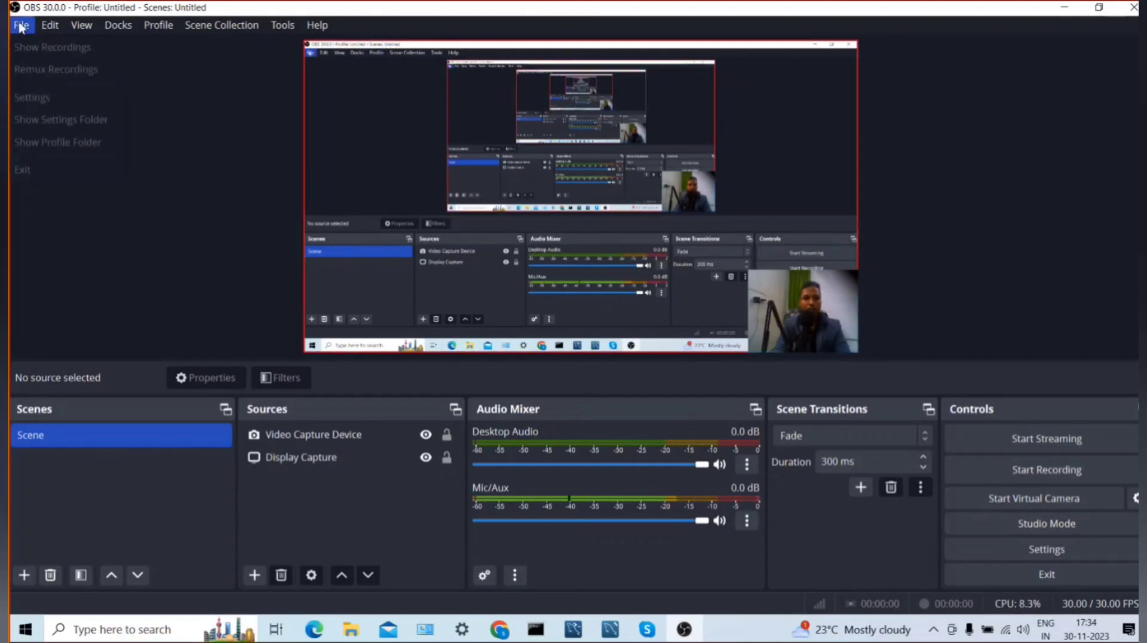
{"action": "left_click", "coordinate": [44, 52]}
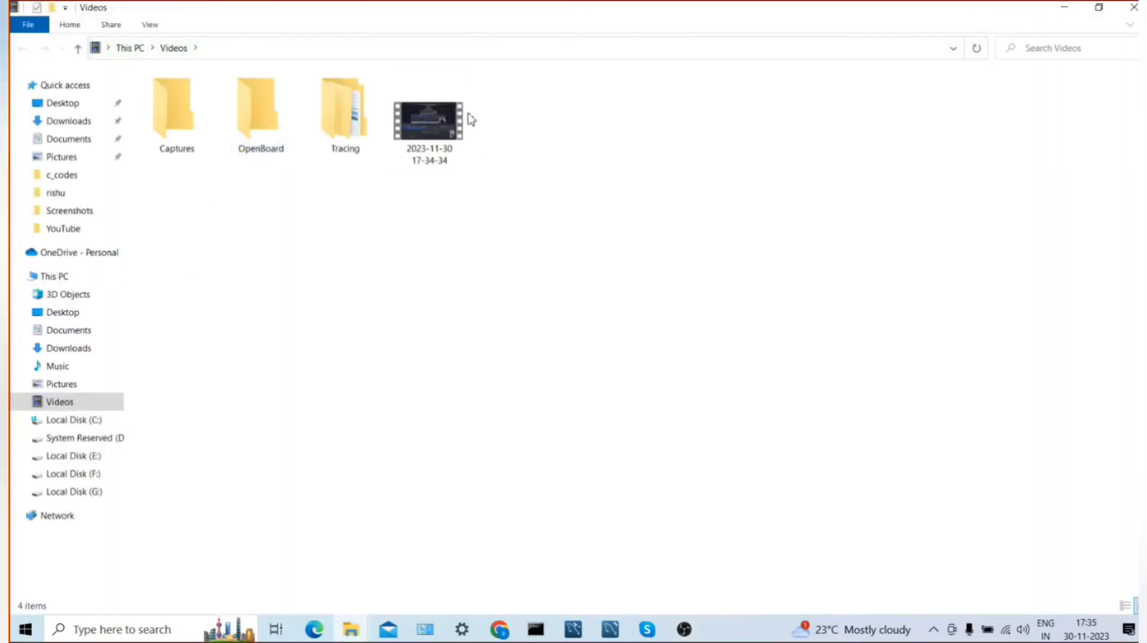
{"action": "left_click", "coordinate": [425, 132]}
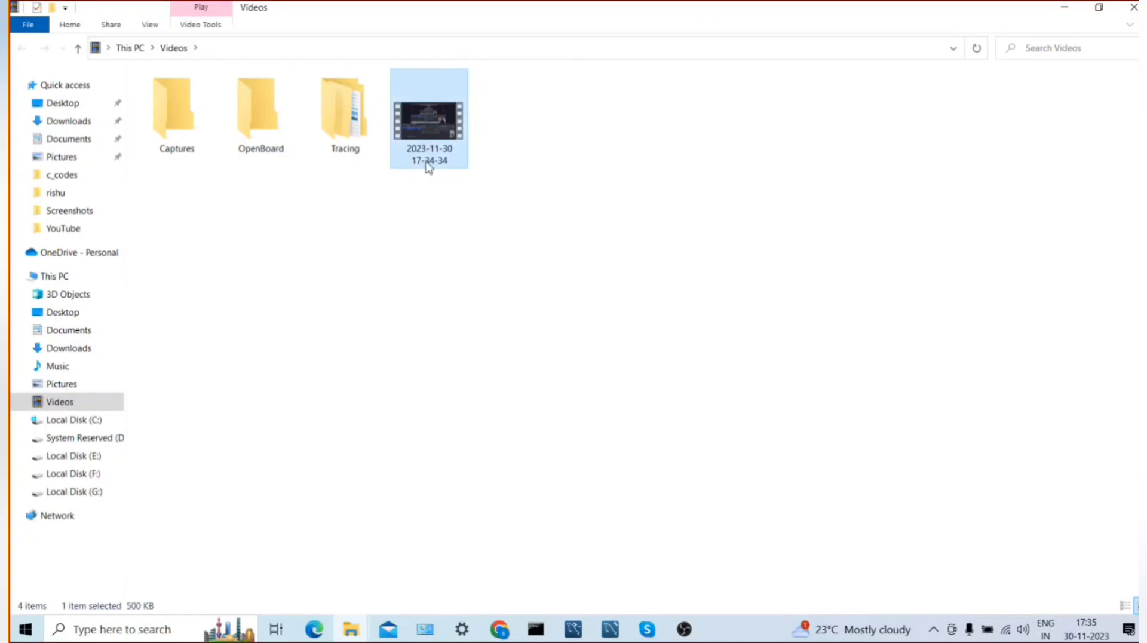
{"action": "double_click", "coordinate": [427, 156]}
{"action": "right_click", "coordinate": [426, 151]}
{"action": "left_click", "coordinate": [480, 499]}
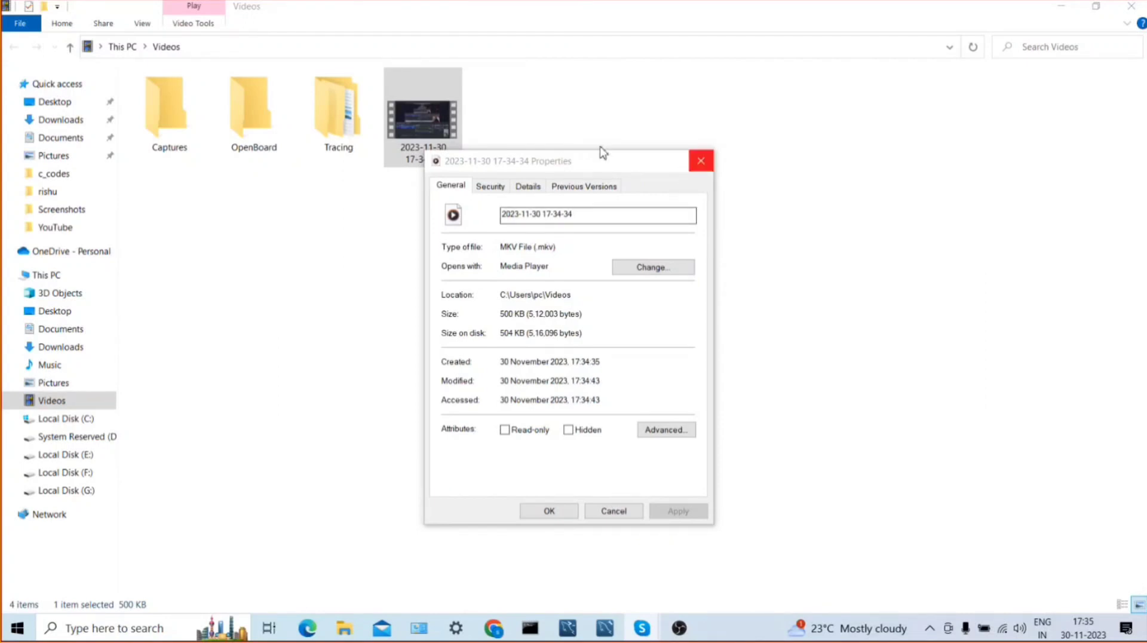
{"action": "left_click", "coordinate": [701, 161]}
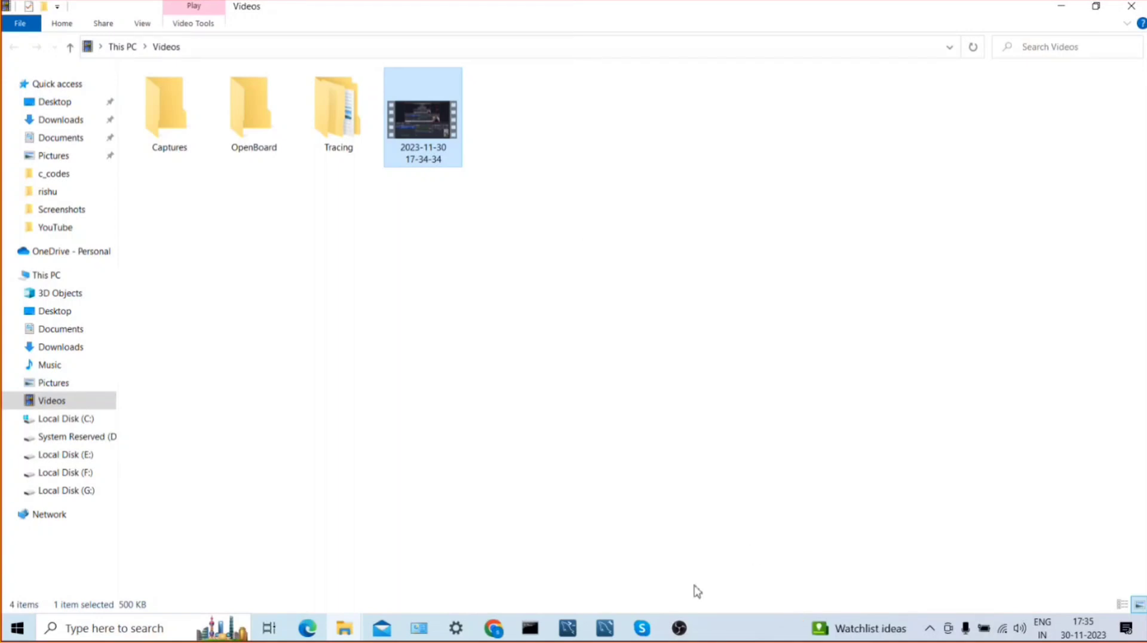
{"action": "left_click", "coordinate": [680, 628]}
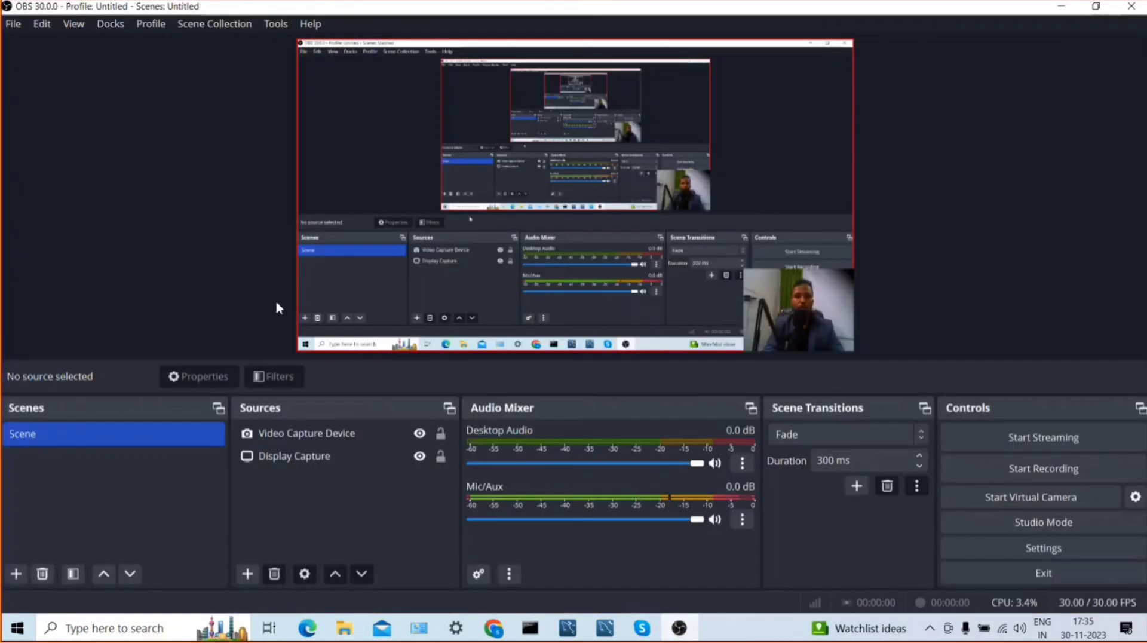
{"action": "left_click", "coordinate": [14, 25]}
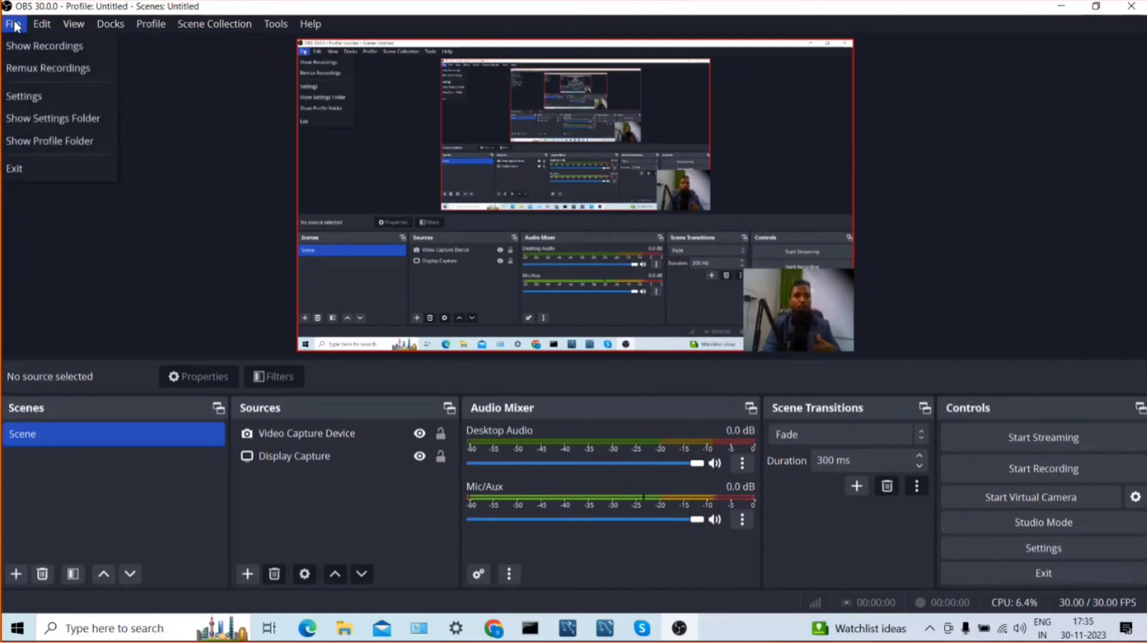
{"action": "left_click", "coordinate": [37, 68]}
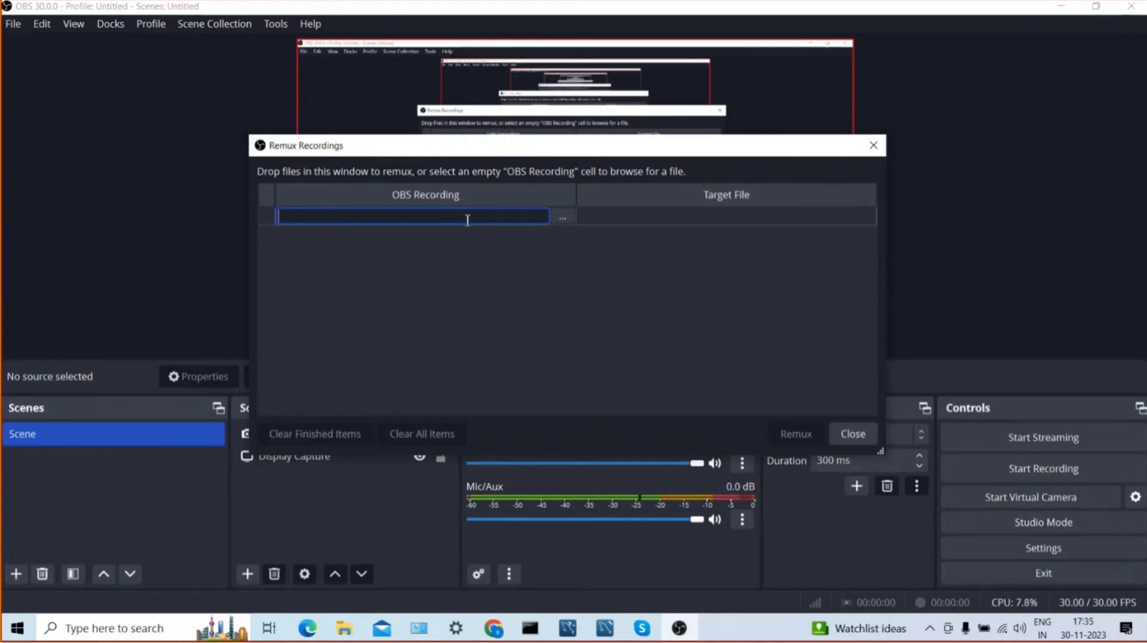
{"action": "left_click", "coordinate": [562, 218]}
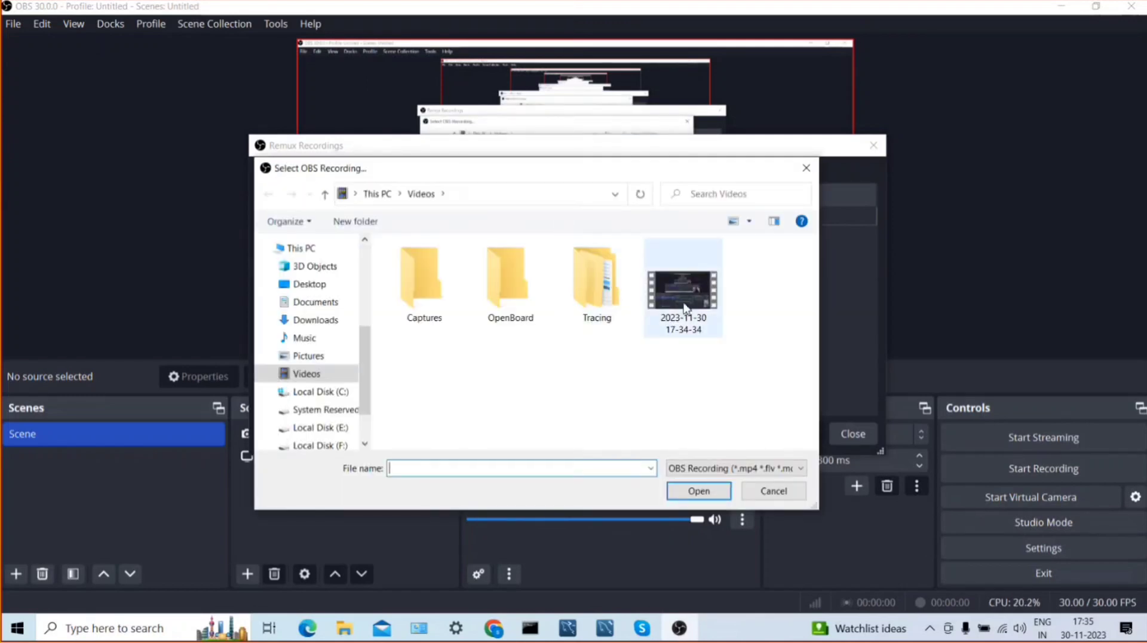
{"action": "left_click", "coordinate": [685, 308]}
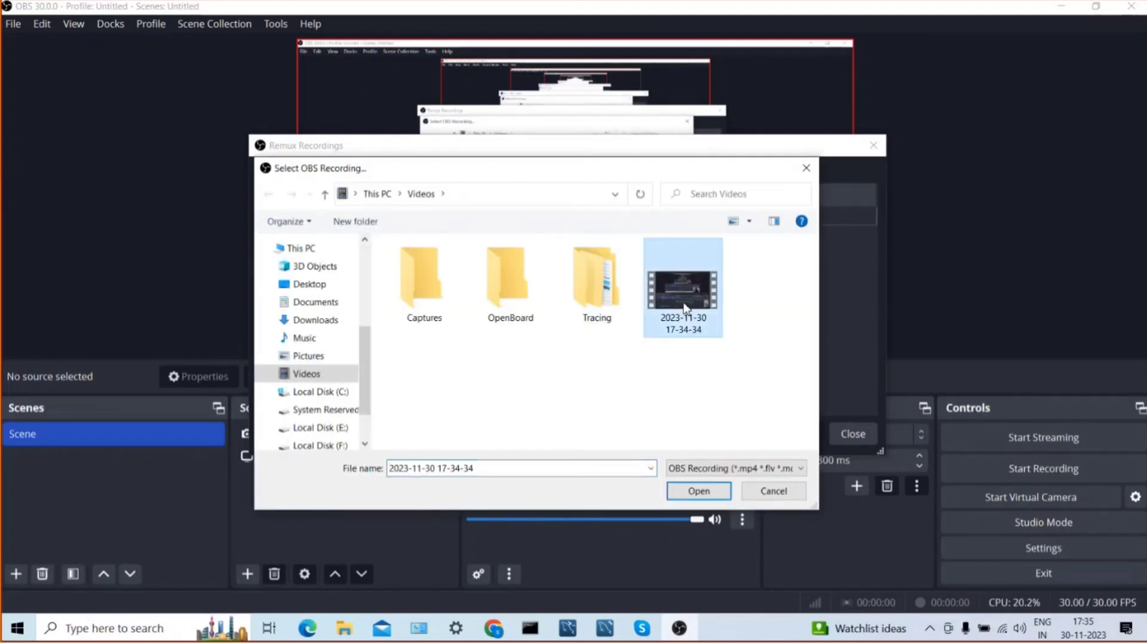
{"action": "left_click", "coordinate": [691, 492]}
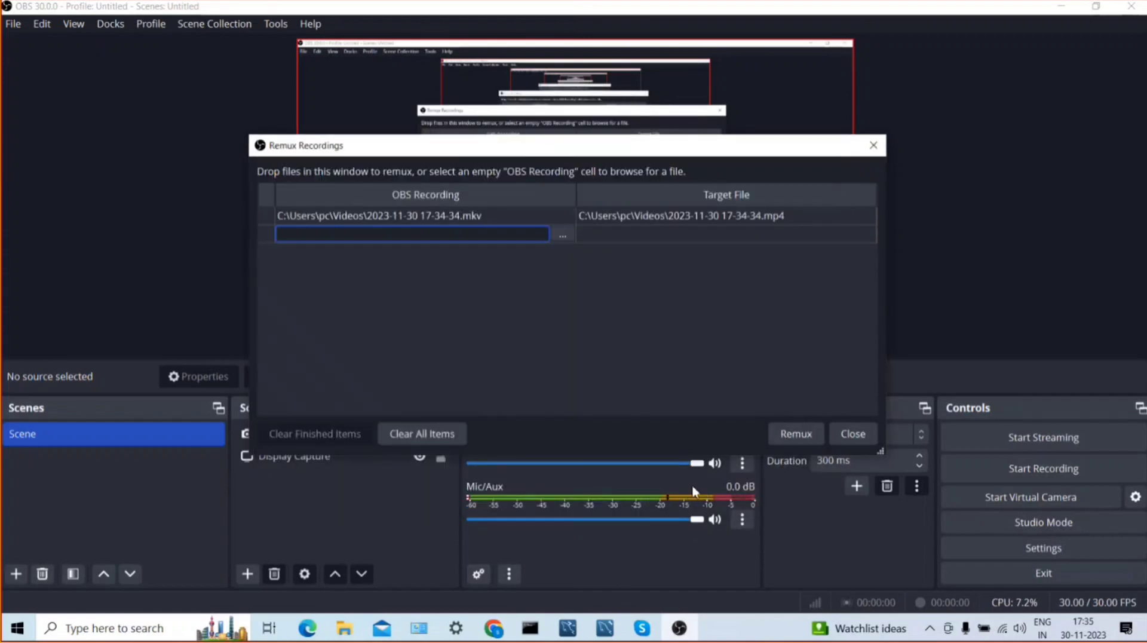
{"action": "left_click", "coordinate": [793, 436]}
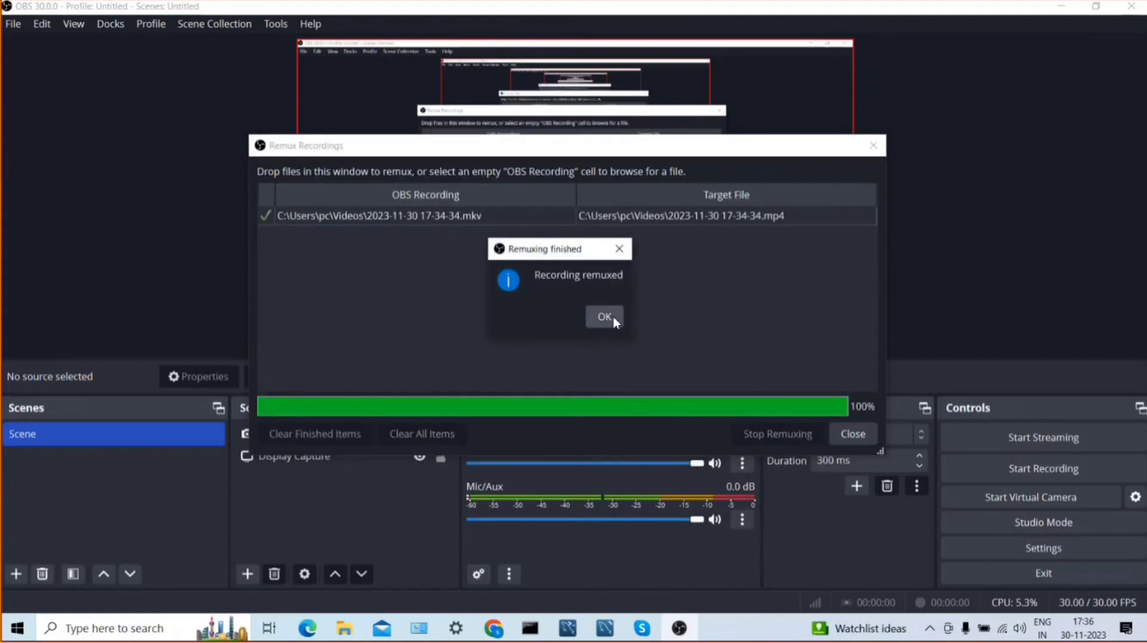
{"action": "left_click", "coordinate": [605, 317]}
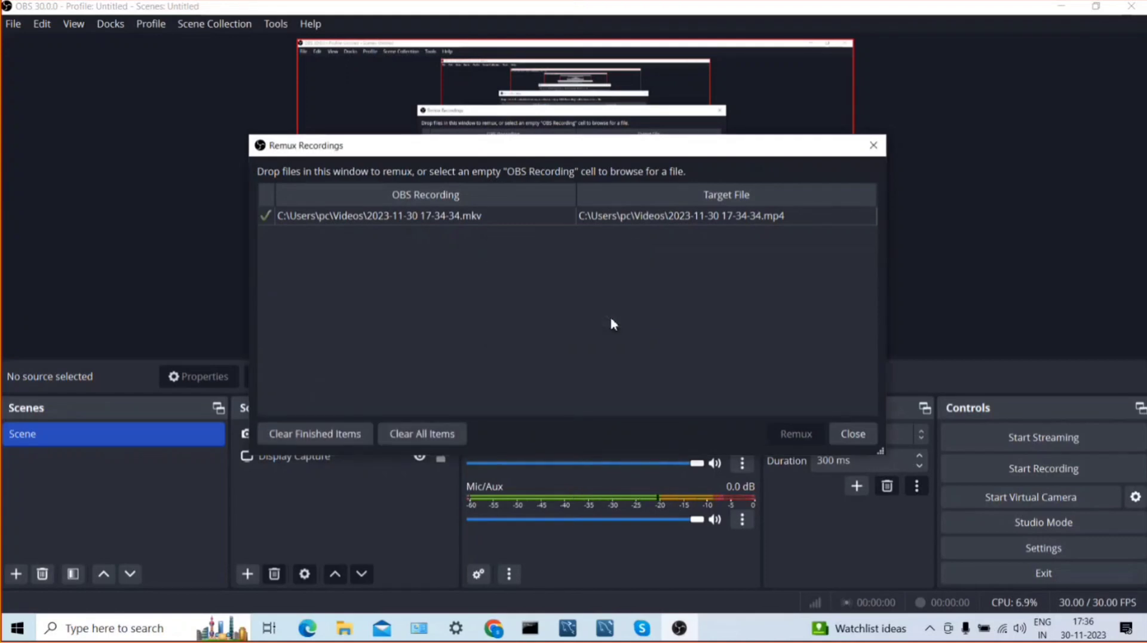
{"action": "left_click", "coordinate": [852, 434]}
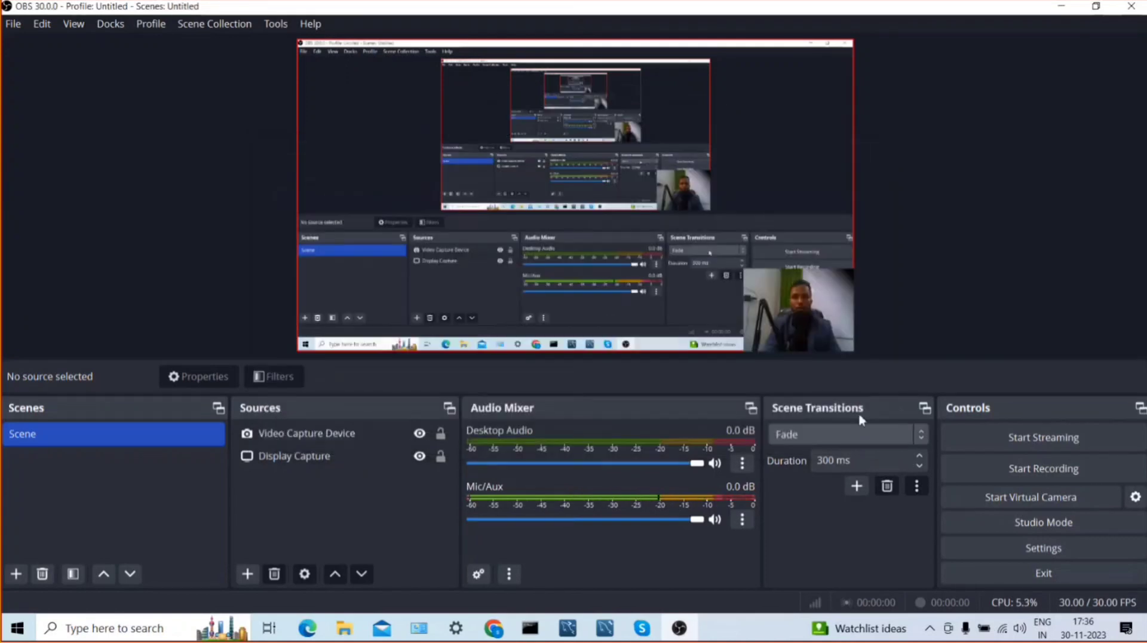
Show the recordings folder again in a maximized window to look for the remuxed file
{"action": "left_click", "coordinate": [13, 25]}
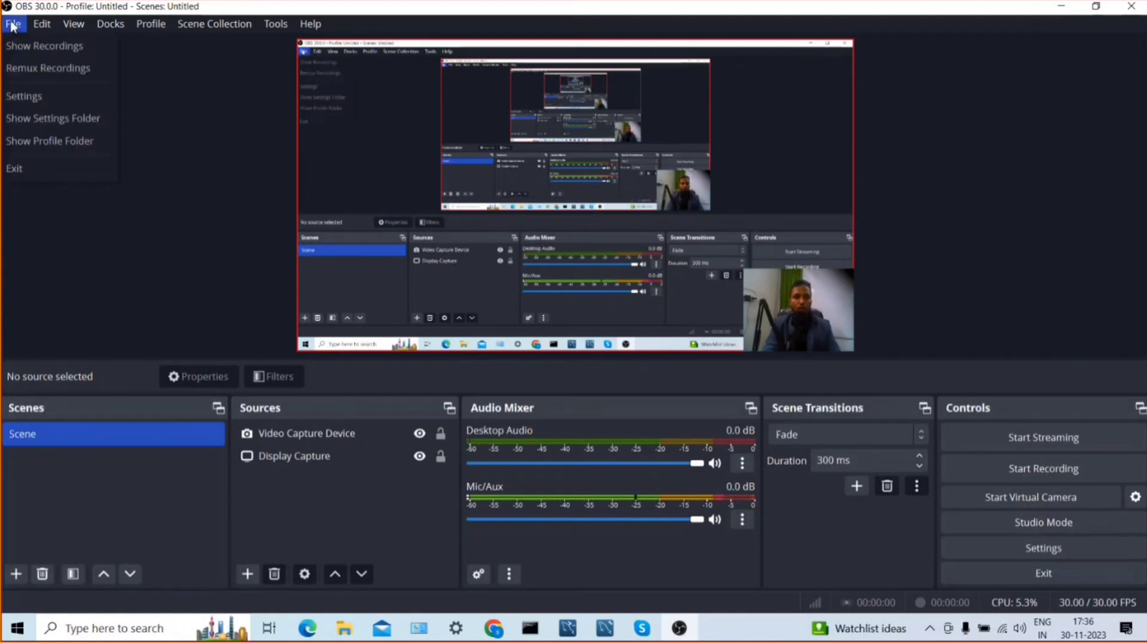
{"action": "left_click", "coordinate": [37, 57]}
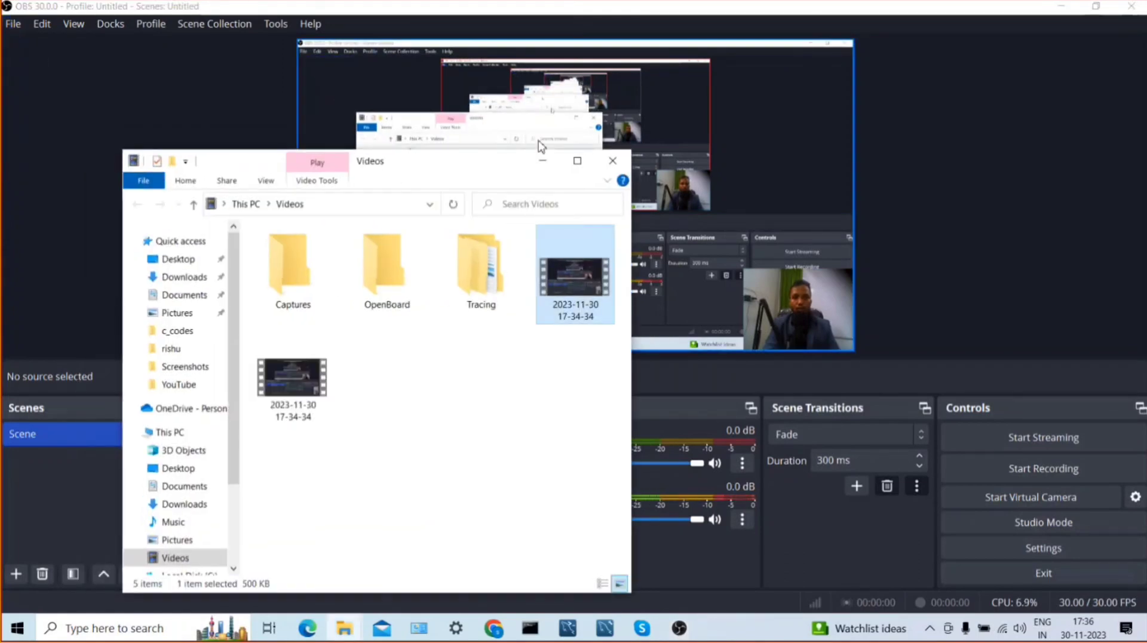
{"action": "left_click", "coordinate": [588, 167]}
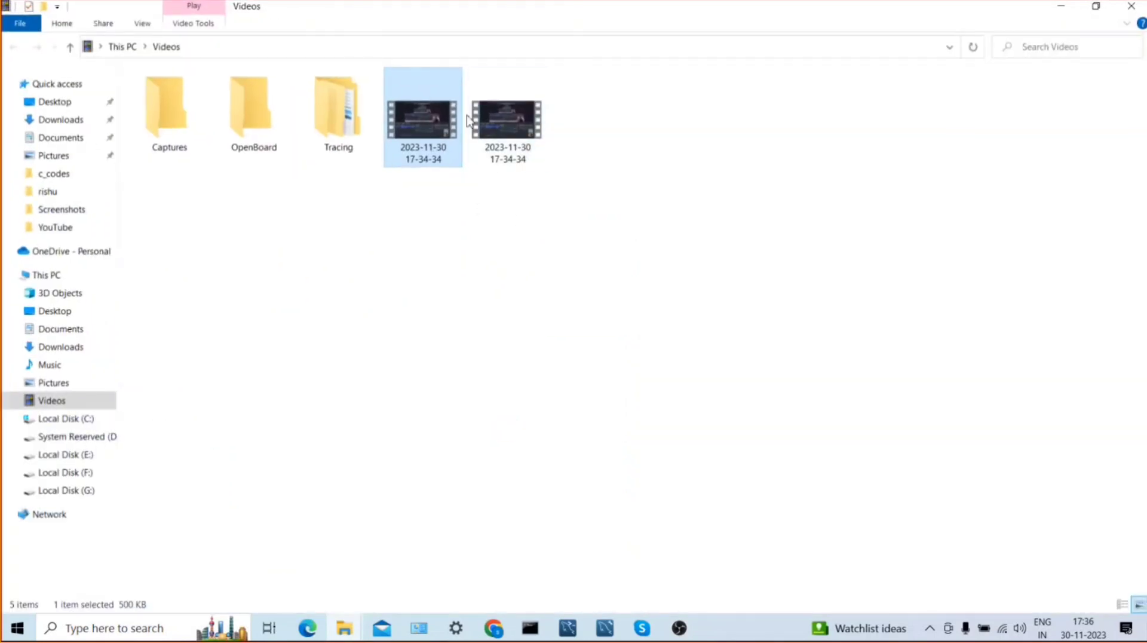
{"action": "left_click", "coordinate": [509, 118]}
{"action": "right_click", "coordinate": [511, 119]}
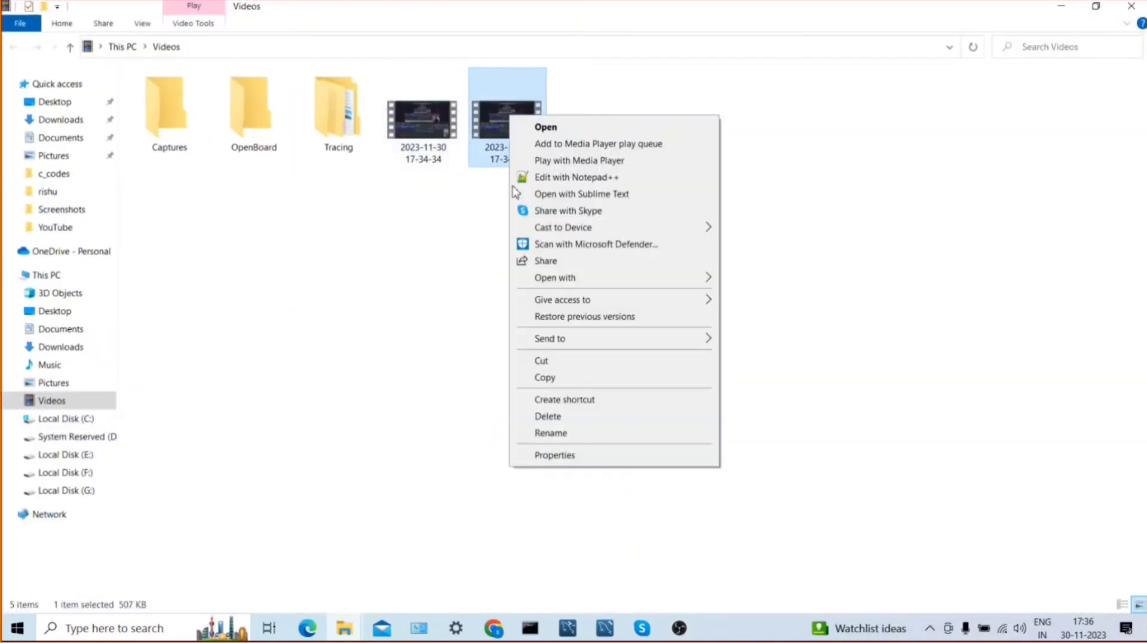
{"action": "left_click", "coordinate": [555, 455]}
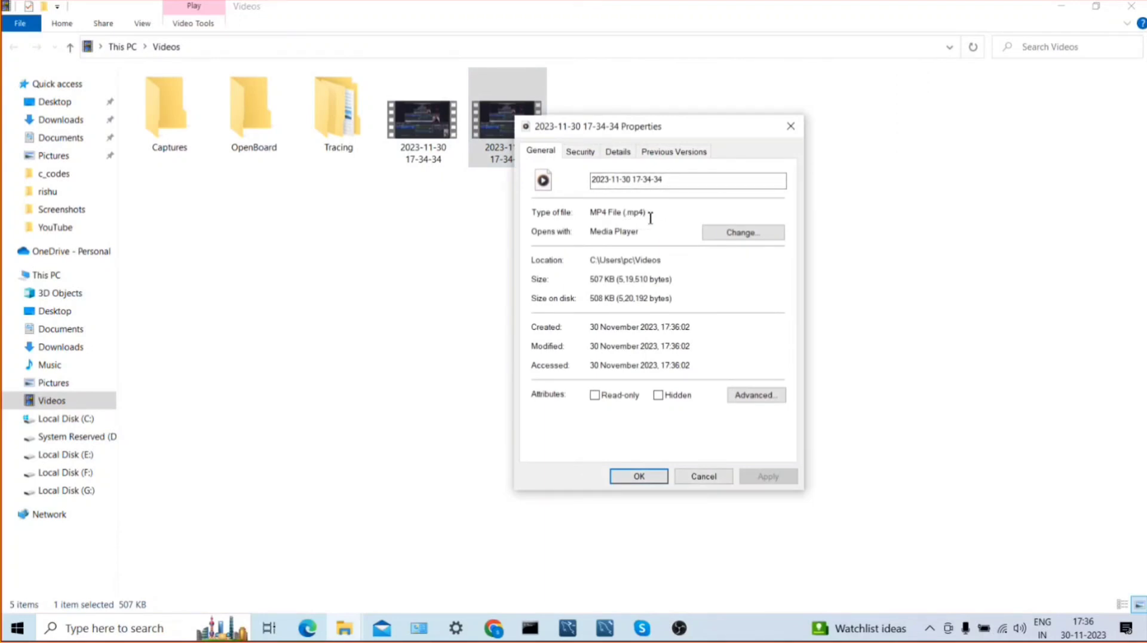
{"action": "left_click", "coordinate": [789, 126]}
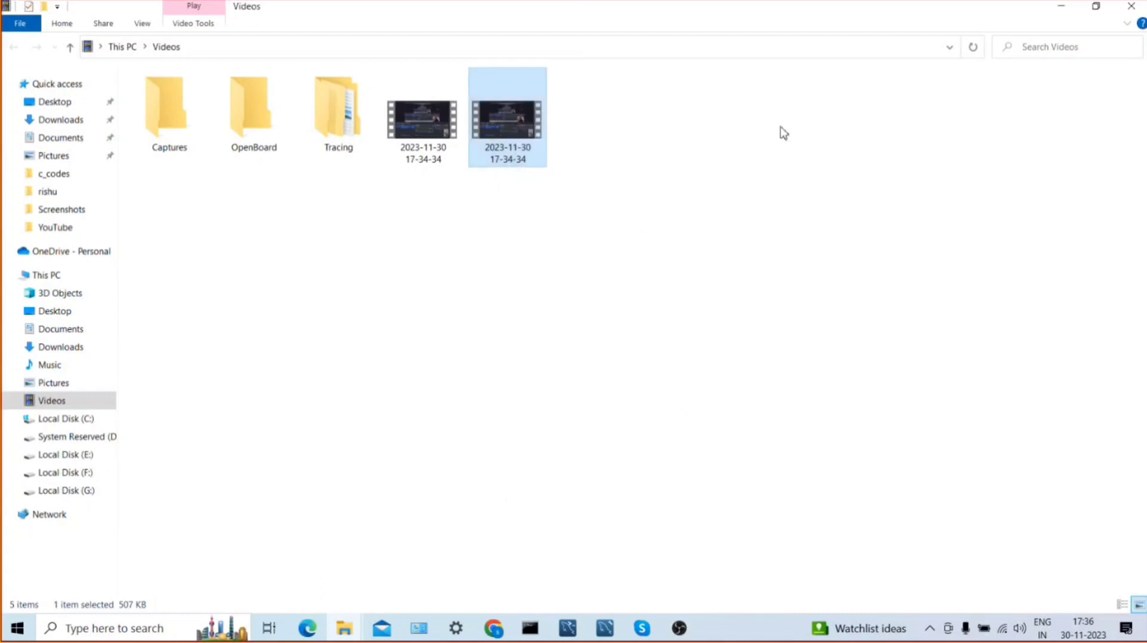
{"action": "left_click", "coordinate": [428, 136]}
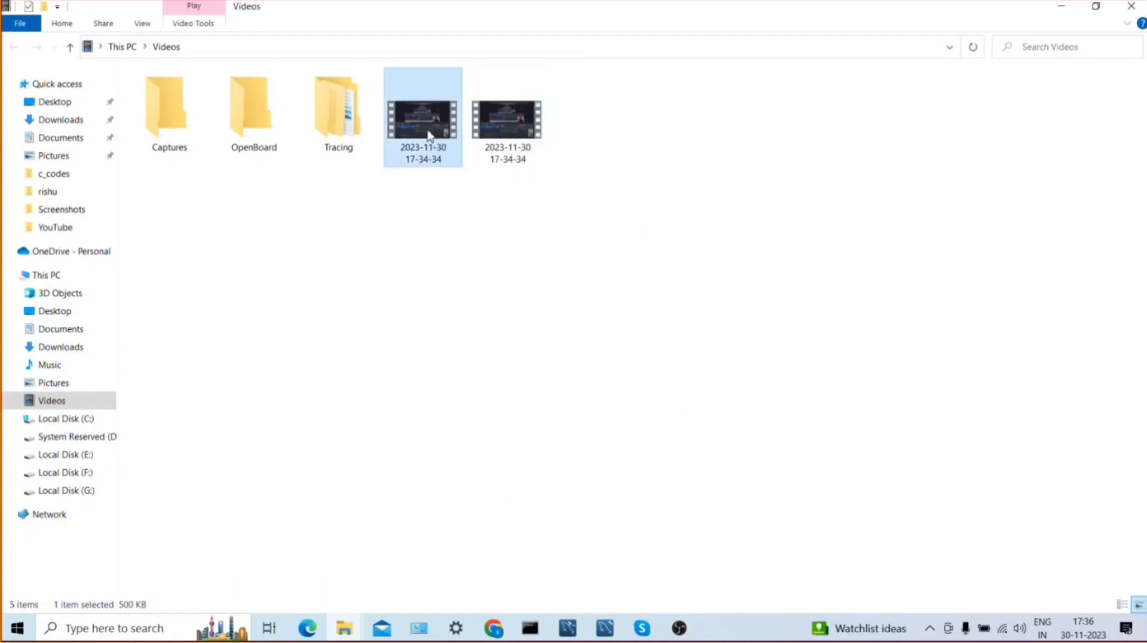
{"action": "left_click", "coordinate": [507, 128]}
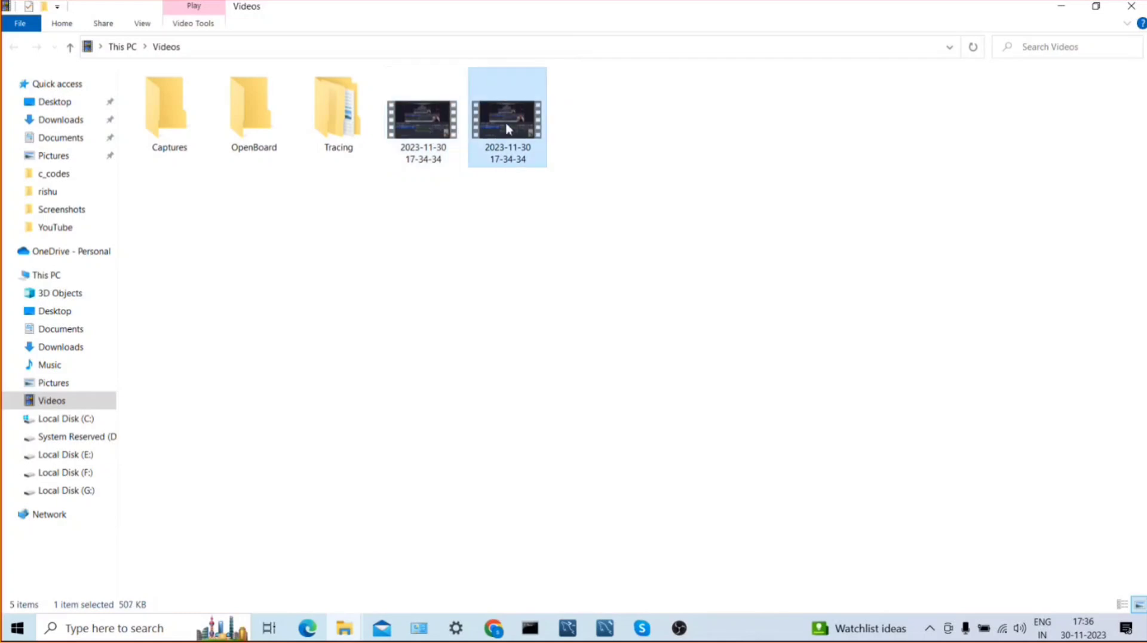
{"action": "left_click", "coordinate": [428, 128]}
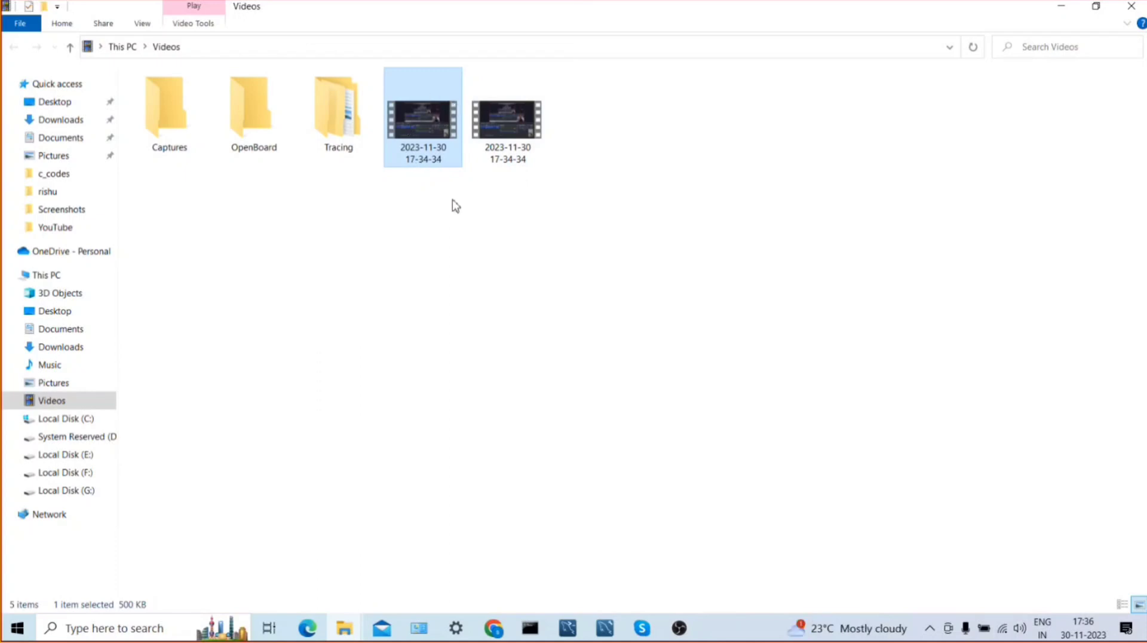
{"action": "mouse_move", "coordinate": [681, 633]}
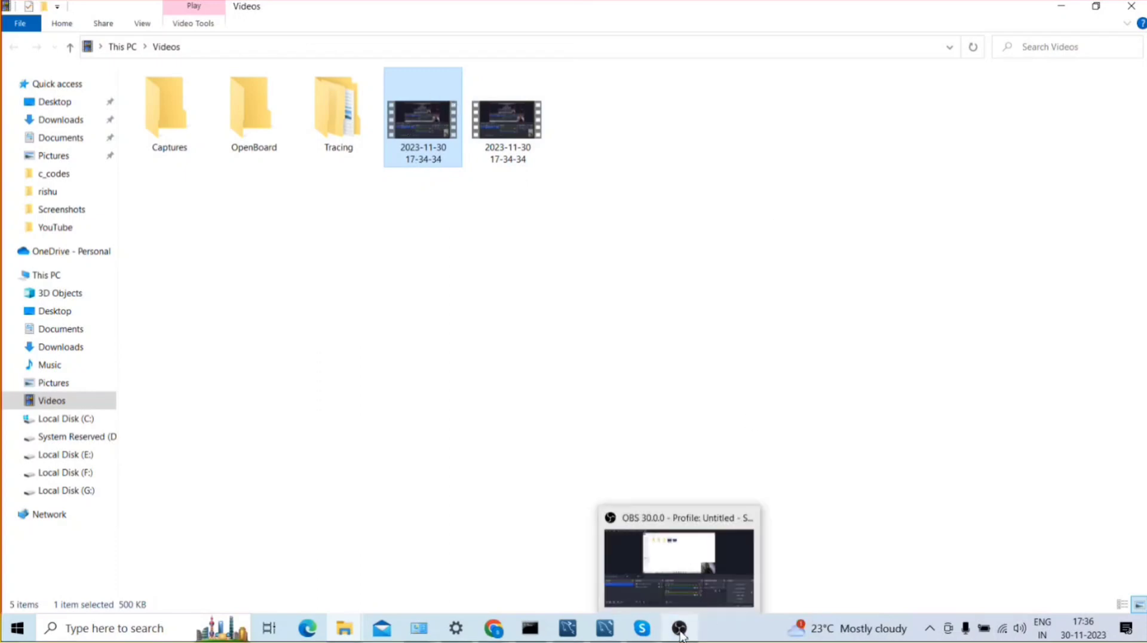
{"action": "left_click", "coordinate": [679, 568]}
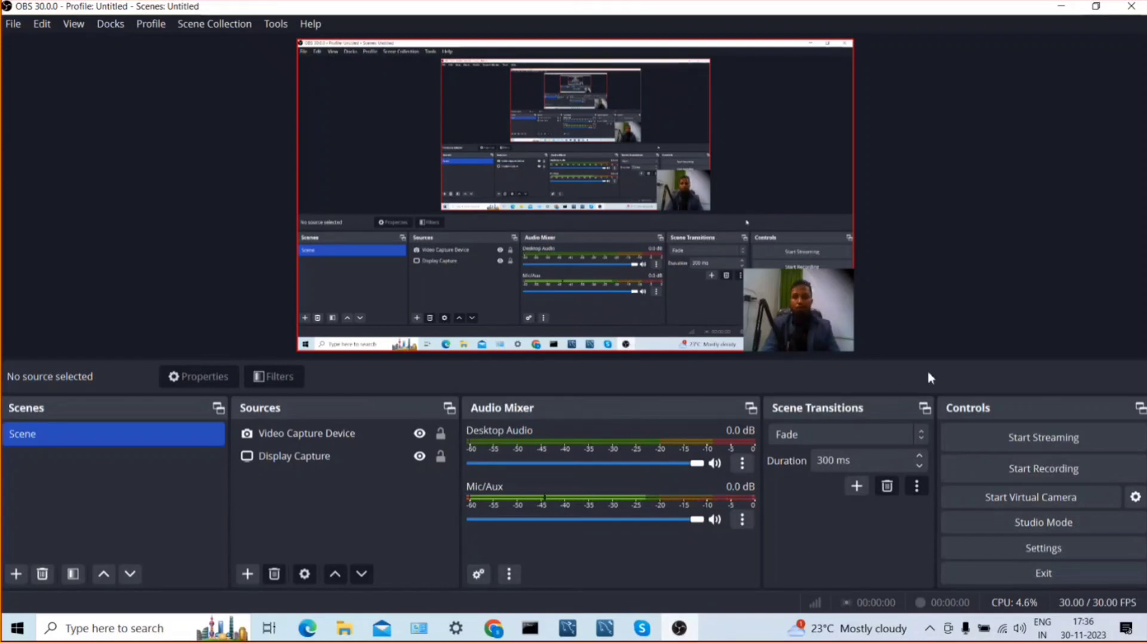